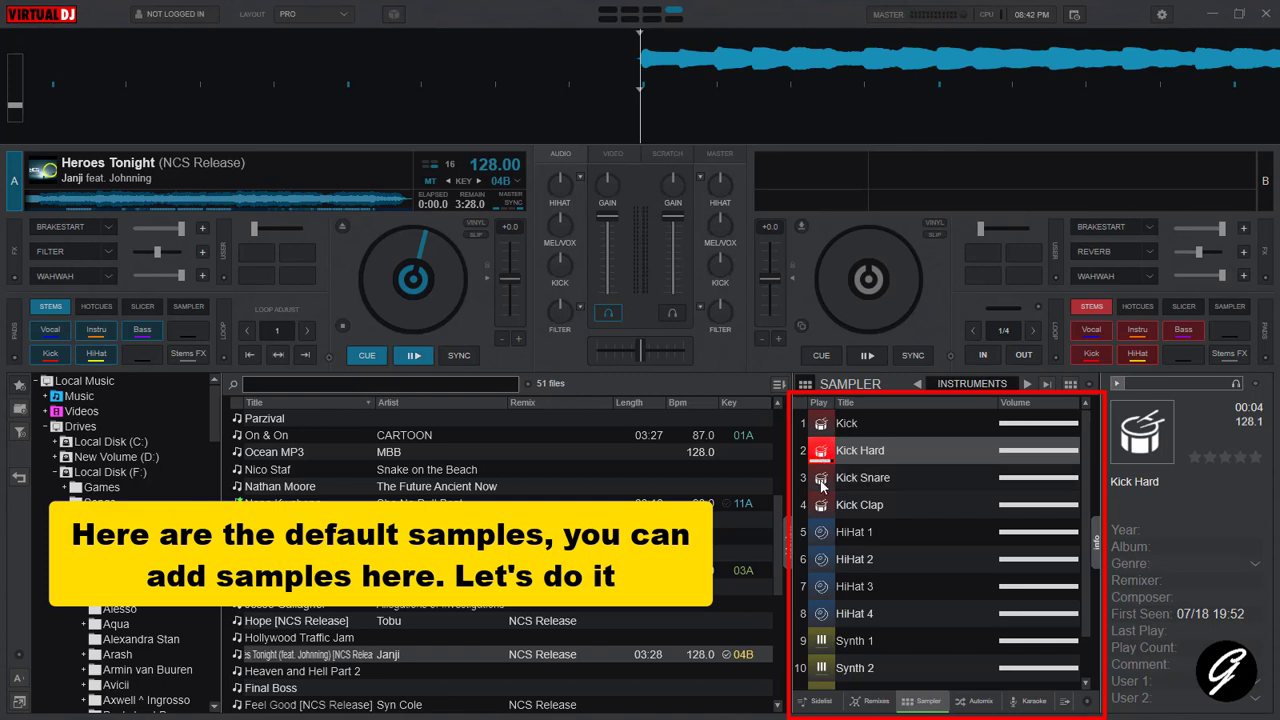
- Audition the default kick and hi-hat samples in the Instruments sampler bank and look through the rest of its list
{"action": "left_click", "coordinate": [821, 485]}
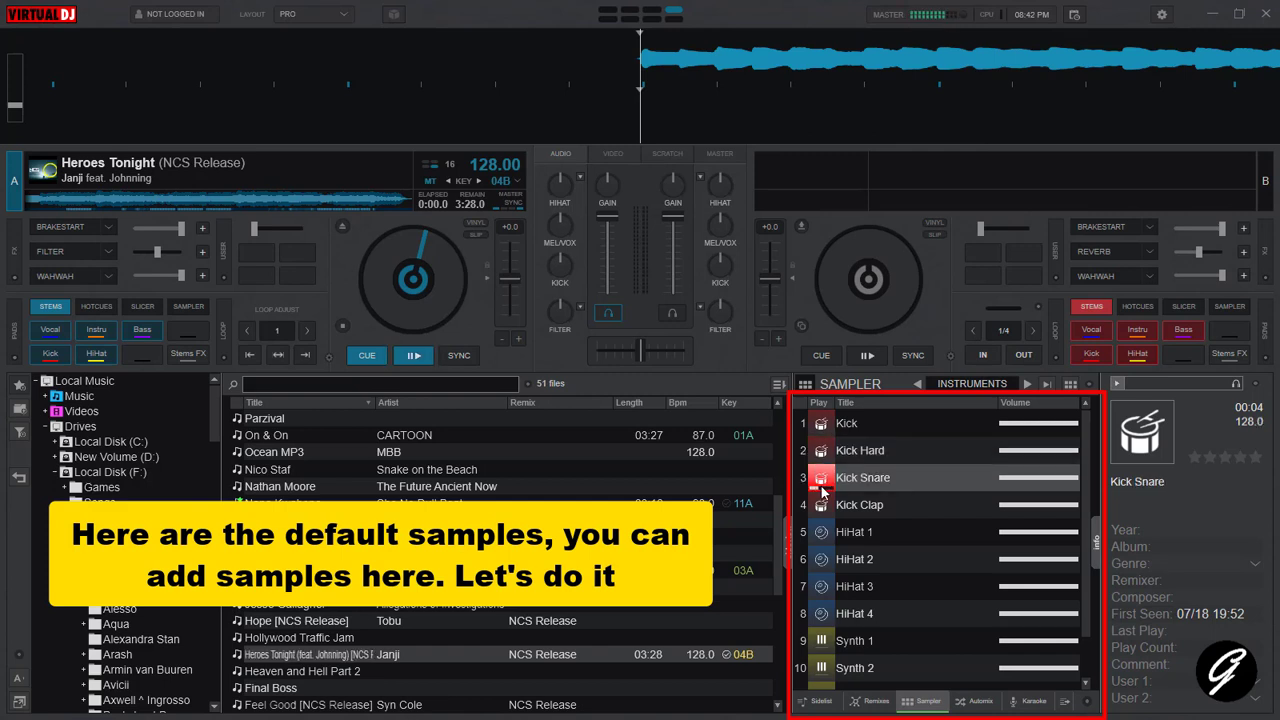
{"action": "left_click", "coordinate": [824, 510]}
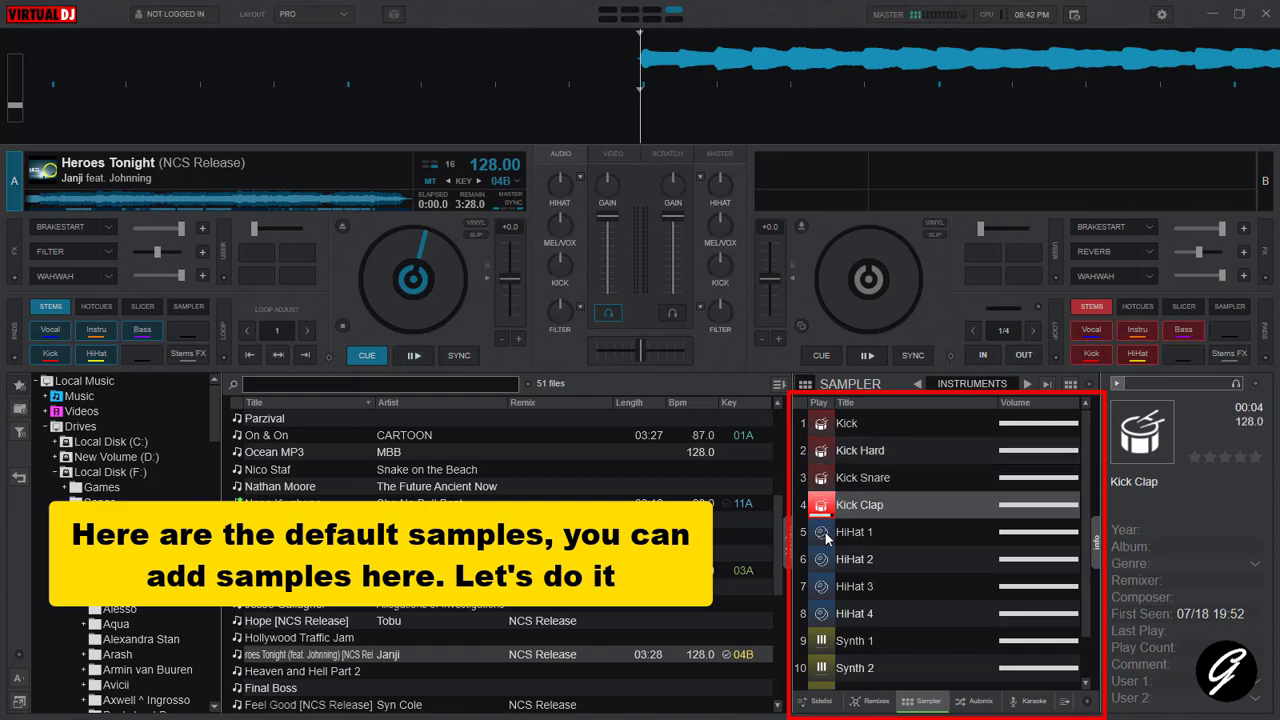
{"action": "left_click", "coordinate": [826, 536]}
{"action": "left_click", "coordinate": [822, 560]}
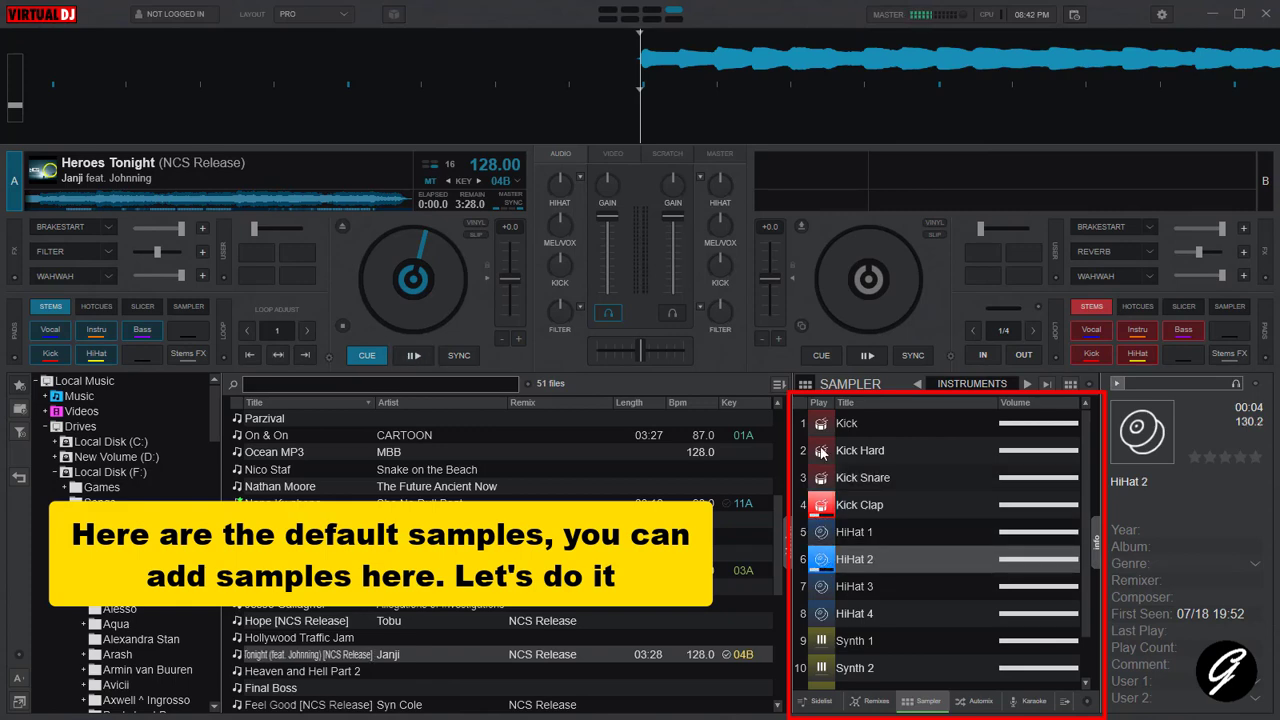
{"action": "left_click", "coordinate": [819, 433]}
{"action": "left_click", "coordinate": [822, 586]}
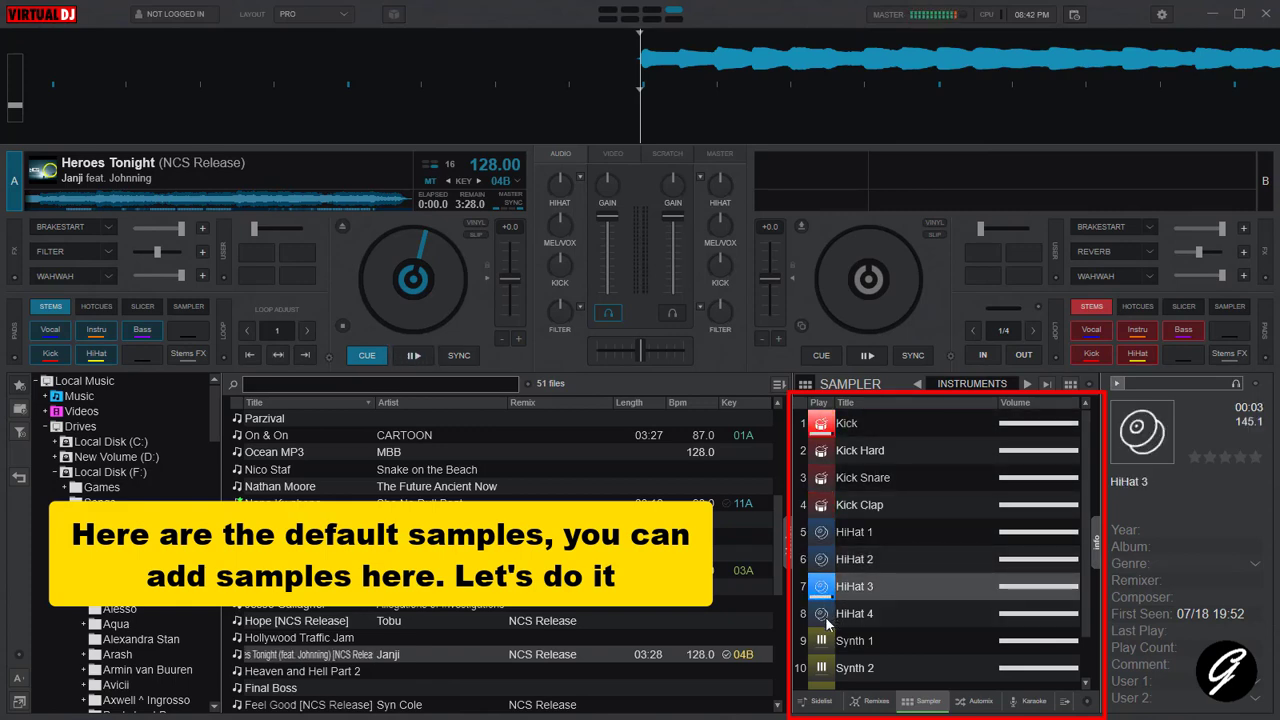
{"action": "left_click", "coordinate": [826, 618]}
{"action": "scroll", "coordinate": [830, 614], "scroll_direction": "down", "scroll_amount": 2}
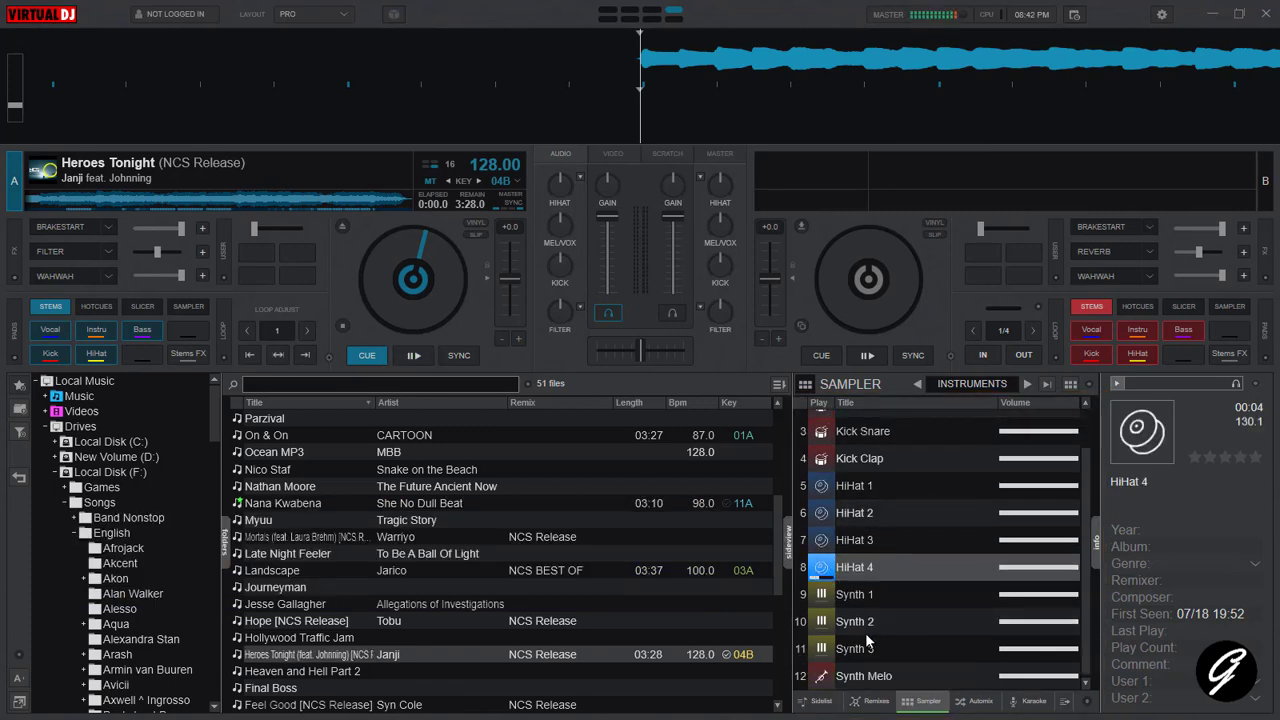
{"action": "scroll", "coordinate": [822, 577], "scroll_direction": "up", "scroll_amount": 2}
{"action": "left_click", "coordinate": [820, 423]}
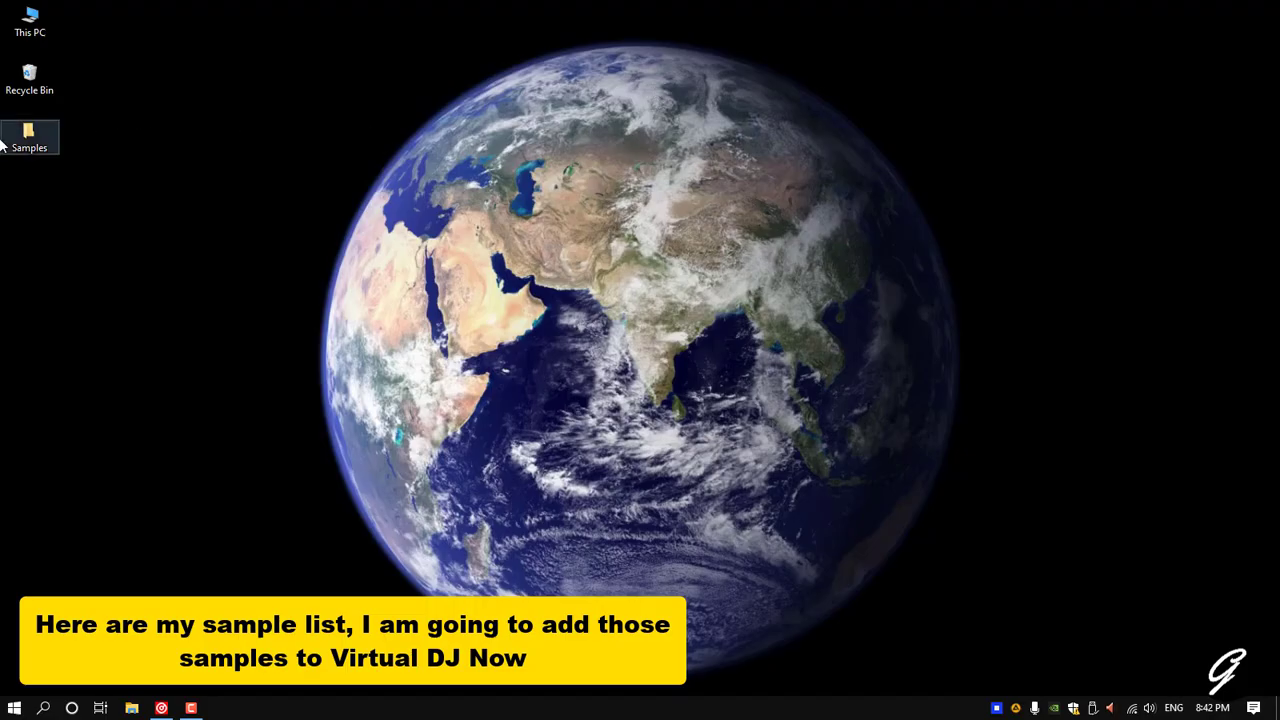
- Open the Samples folder on the desktop and preview its hi-hat and percussion loop files
{"action": "double_click", "coordinate": [3, 145]}
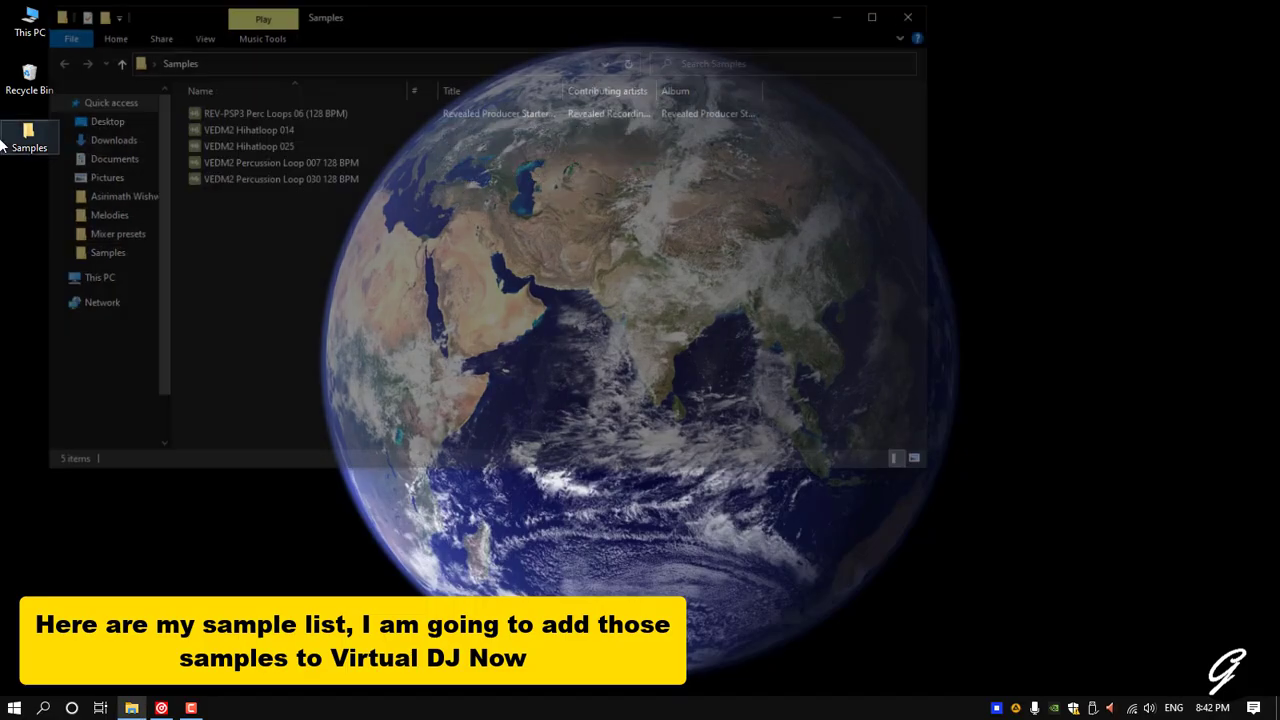
{"action": "left_click_drag", "start_coordinate": [522, 20], "coordinate": [634, 108]}
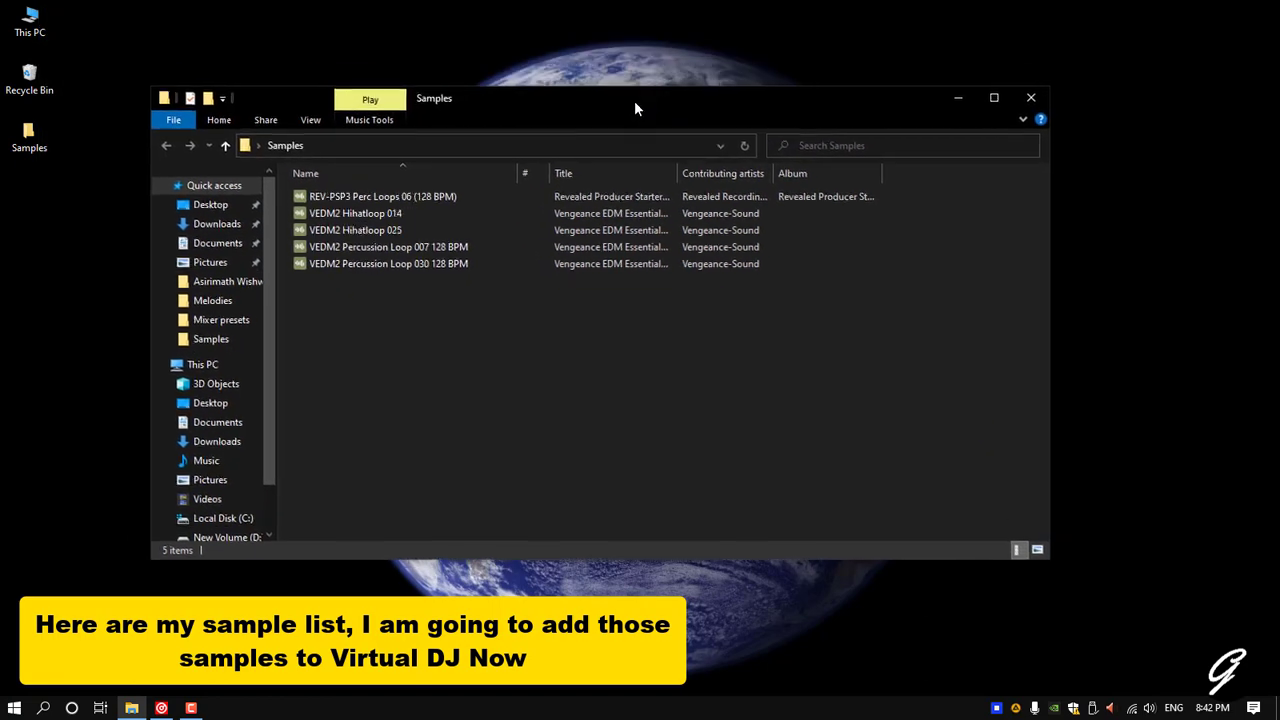
{"action": "left_click", "coordinate": [398, 200]}
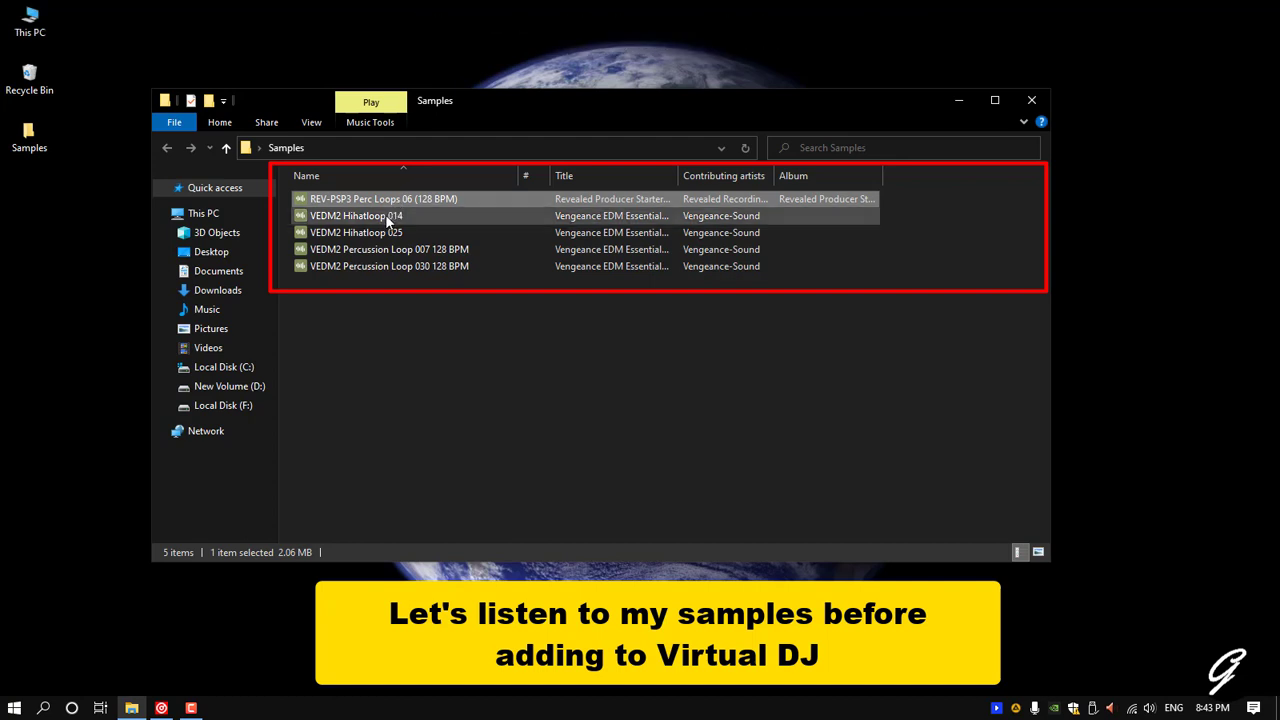
{"action": "left_click", "coordinate": [385, 214]}
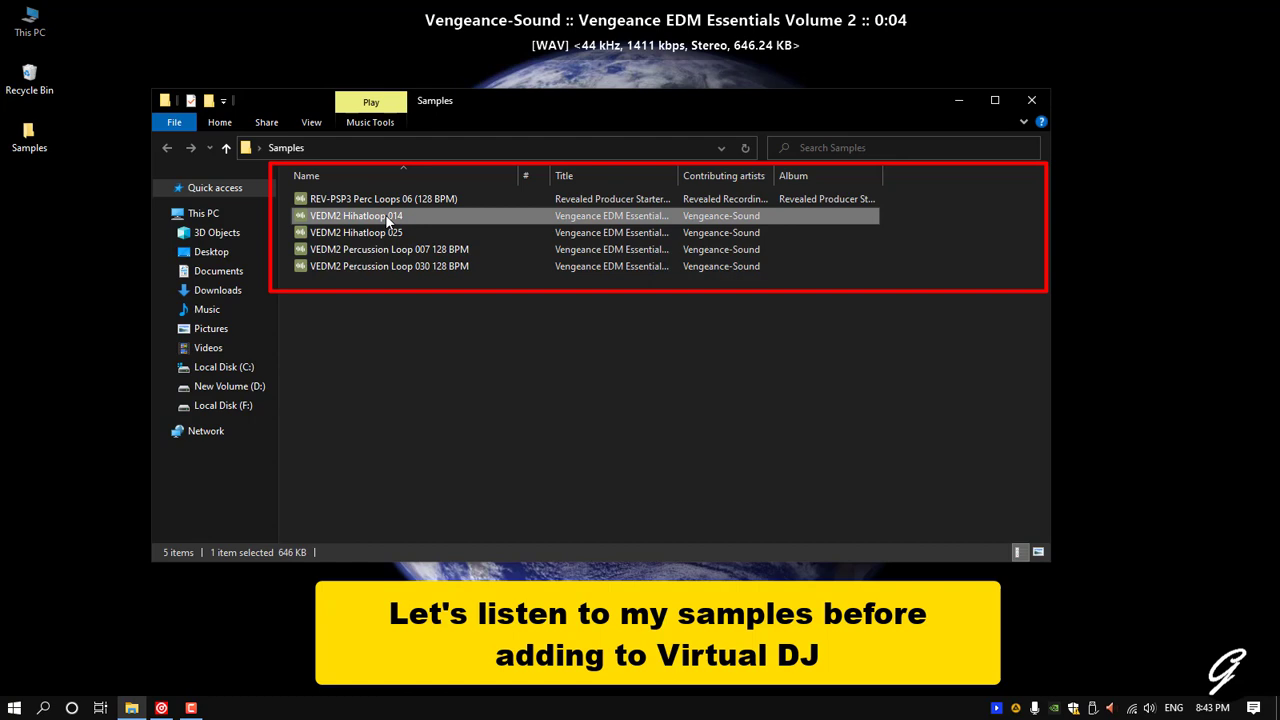
{"action": "left_click", "coordinate": [389, 233]}
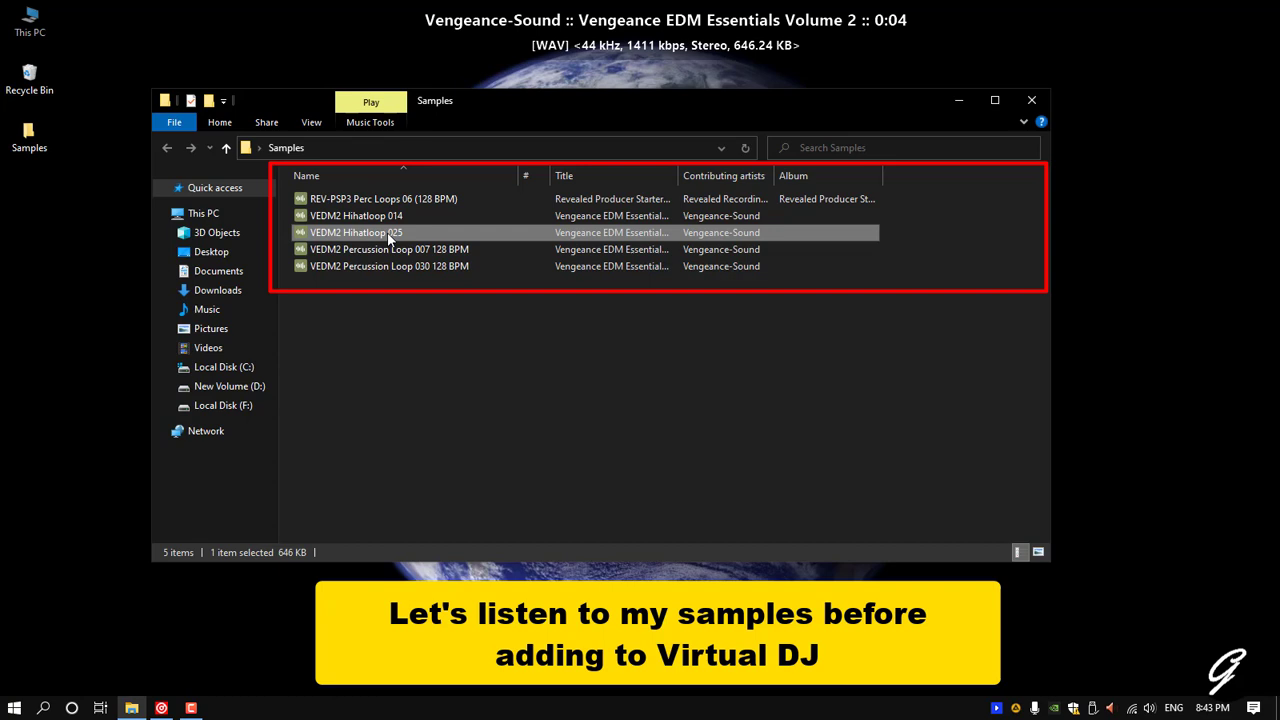
{"action": "left_click", "coordinate": [394, 265]}
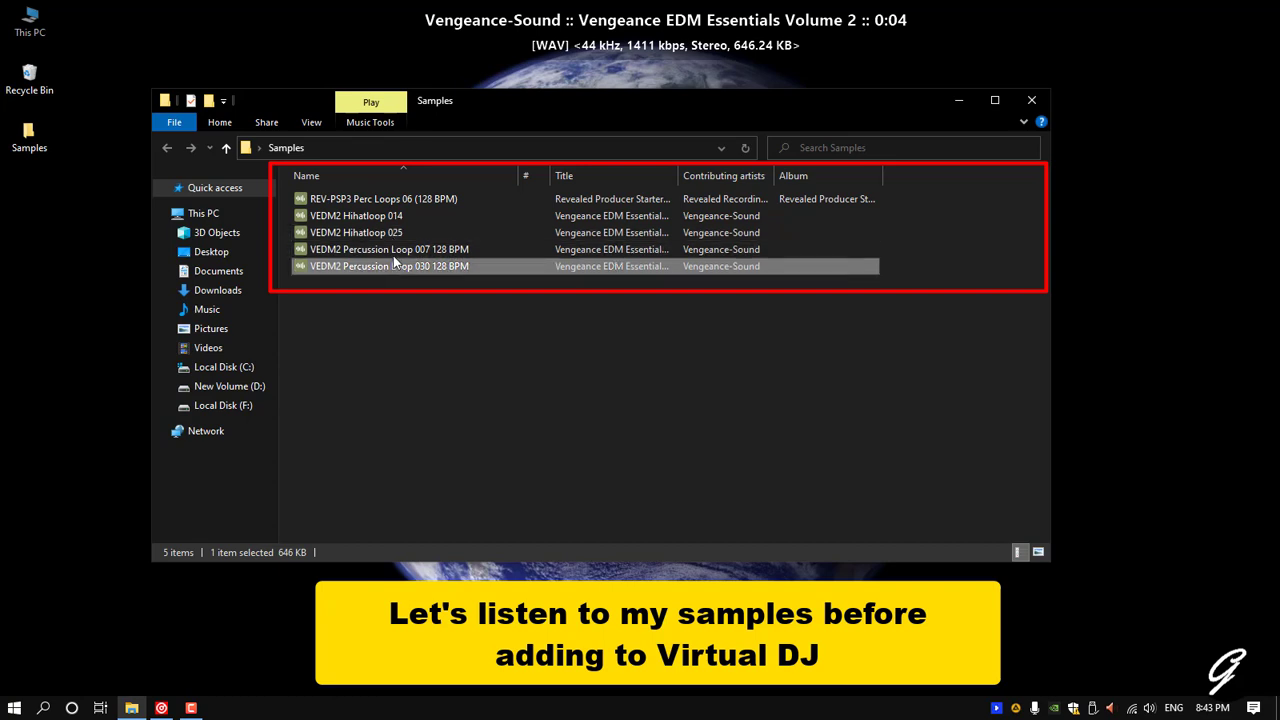
{"action": "left_click", "coordinate": [394, 251]}
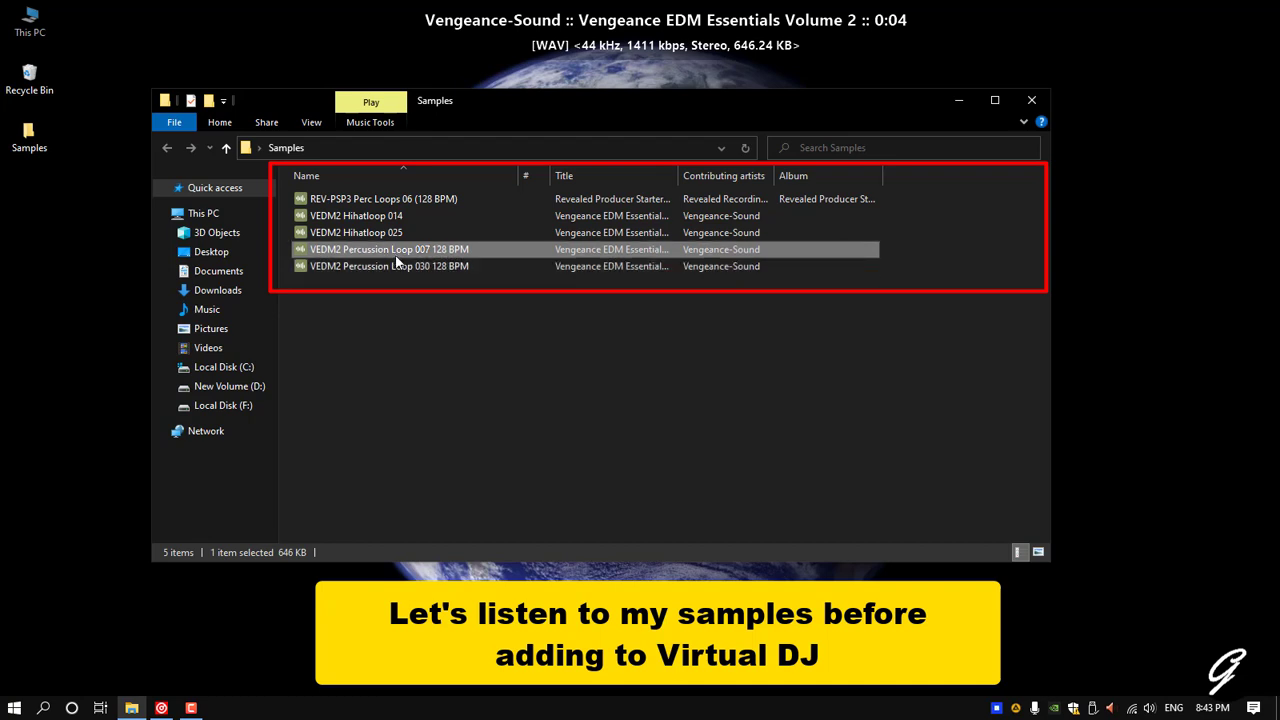
{"action": "left_click", "coordinate": [402, 268]}
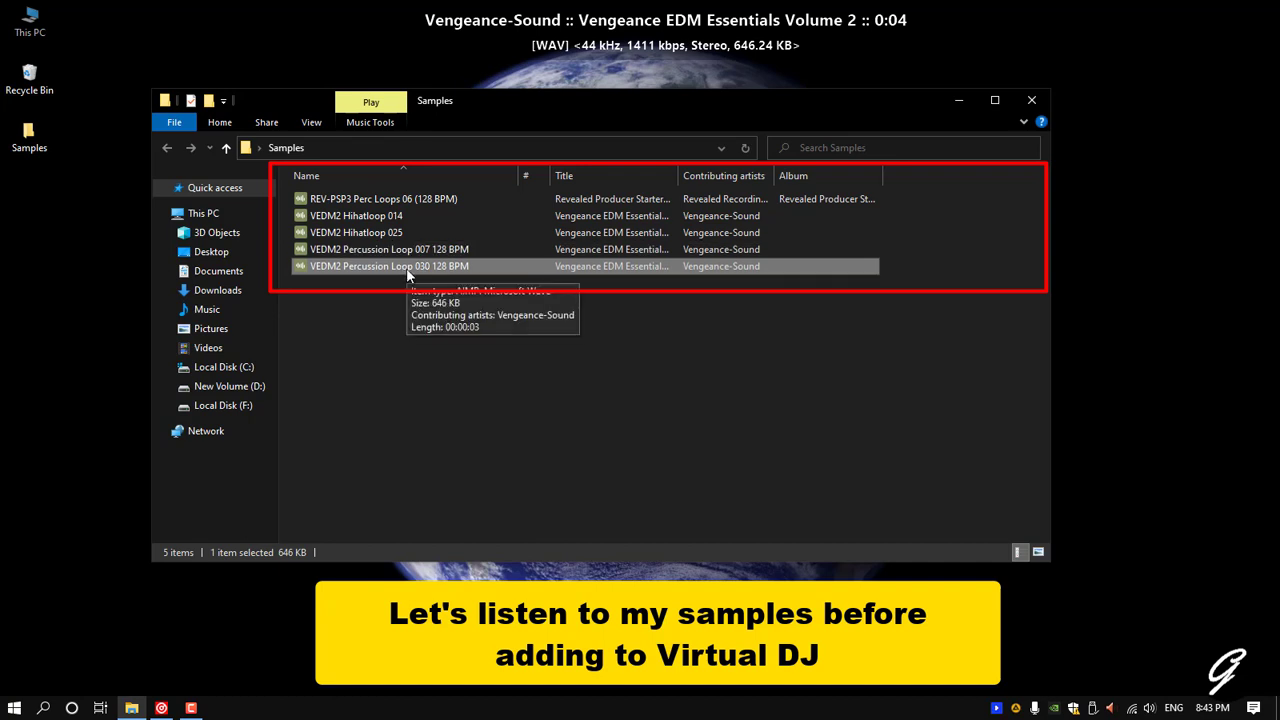
{"action": "left_click", "coordinate": [413, 315]}
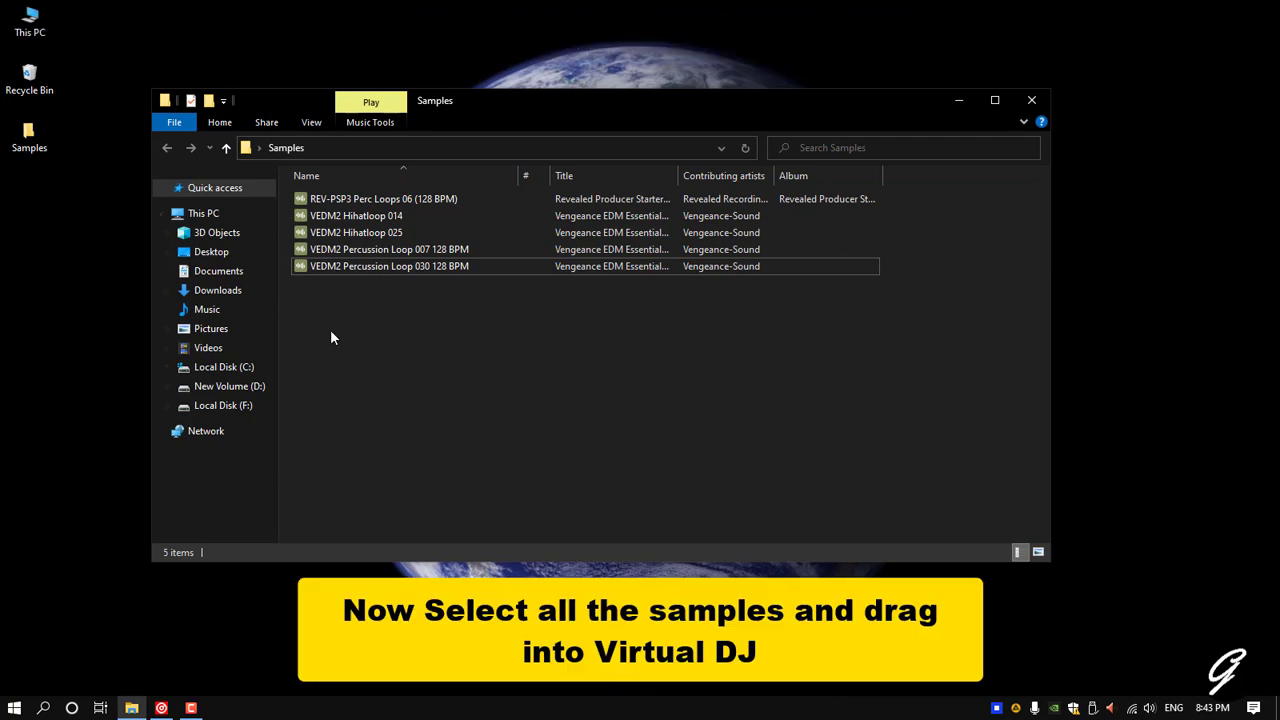
- Add all the loop files from the Samples folder to VirtualDJ's Instruments sampler bank, directly below Synth 1
{"action": "left_click_drag", "start_coordinate": [353, 296], "coordinate": [865, 652]}
{"action": "scroll", "coordinate": [888, 620], "scroll_direction": "down", "scroll_amount": 3}
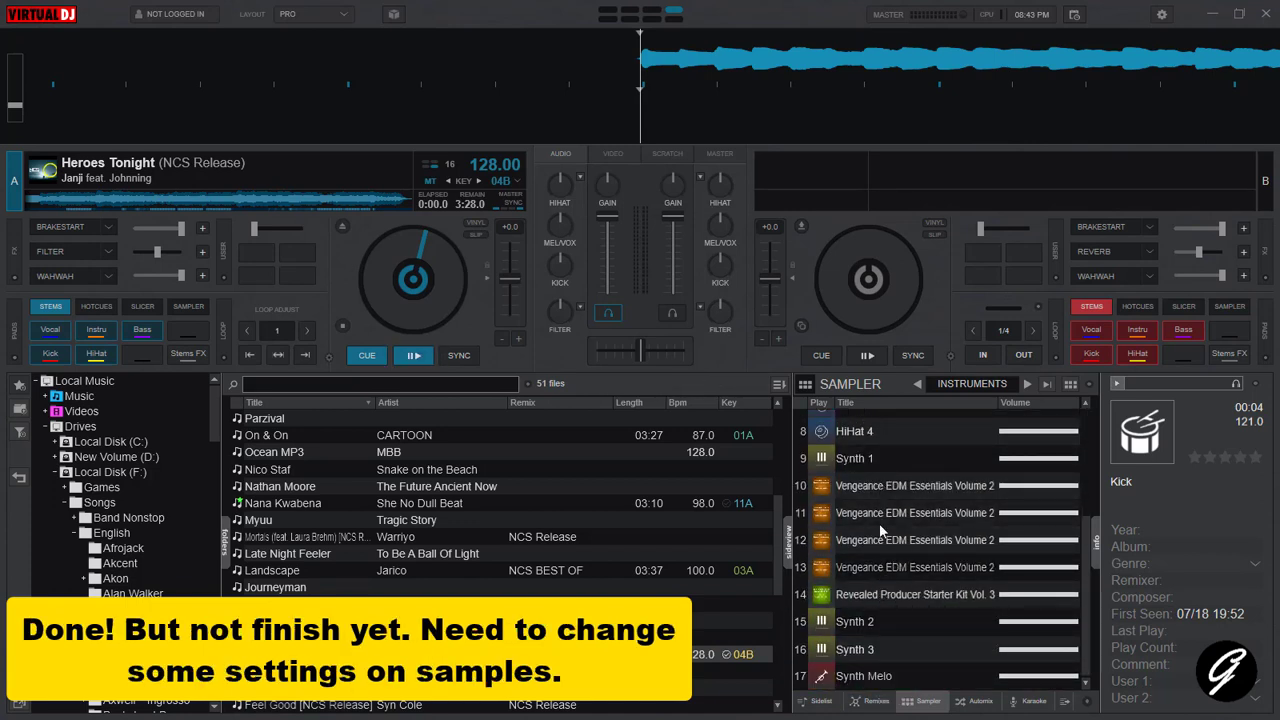
- Set the slot 10 sample, VEDM2 Percussion Loop 030 128 BPM, to Loop mode with Sync-Start, save it and test its playback
{"action": "left_click", "coordinate": [861, 487]}
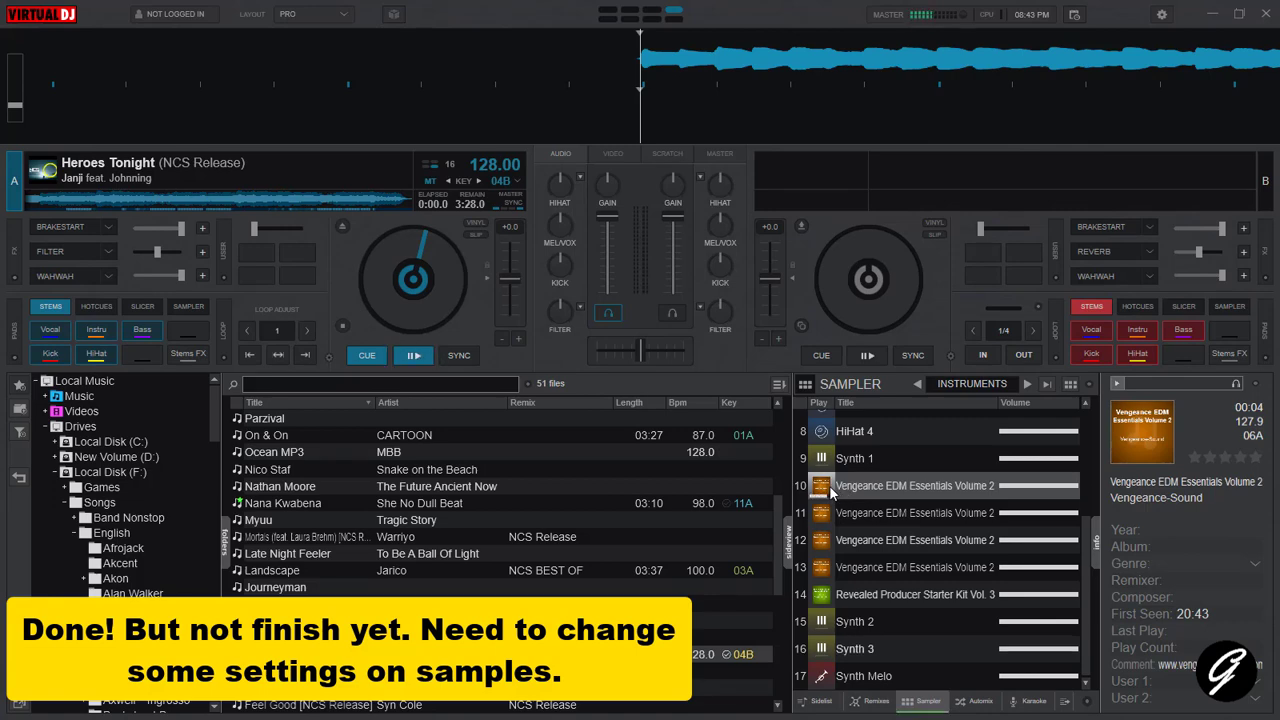
{"action": "right_click", "coordinate": [890, 485]}
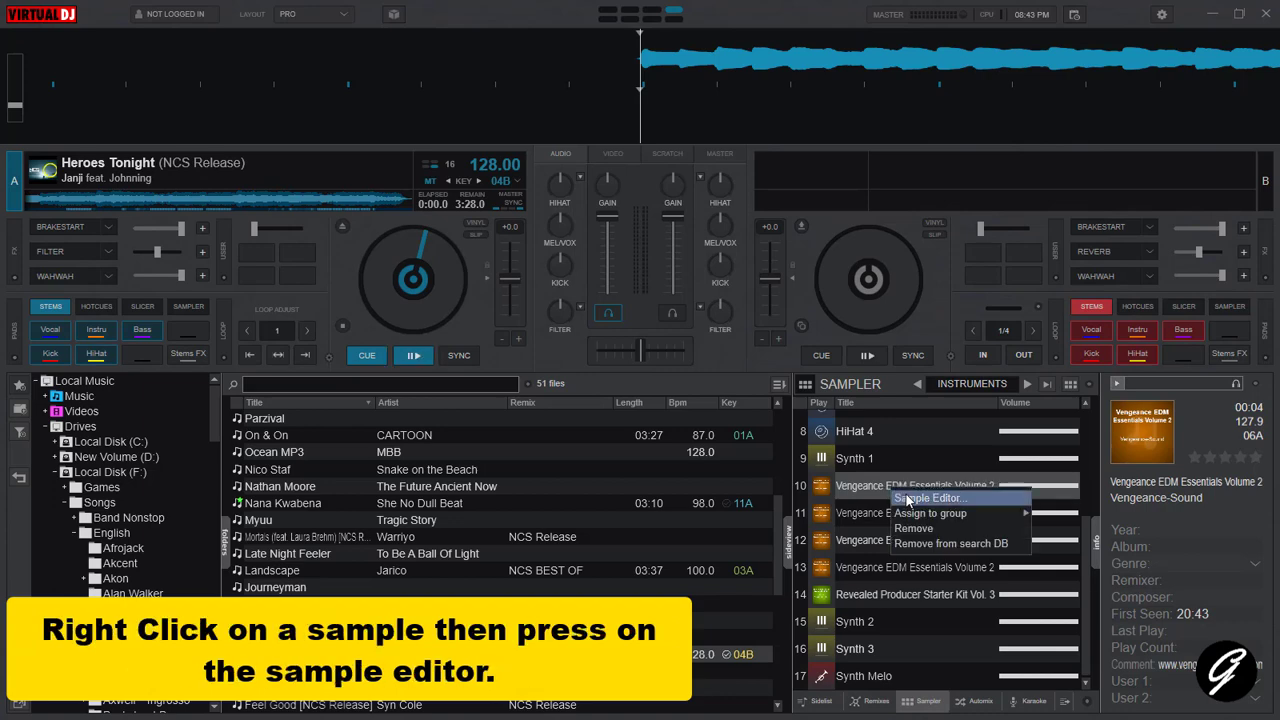
{"action": "left_click", "coordinate": [918, 498]}
{"action": "left_click_drag", "start_coordinate": [613, 200], "coordinate": [606, 243]}
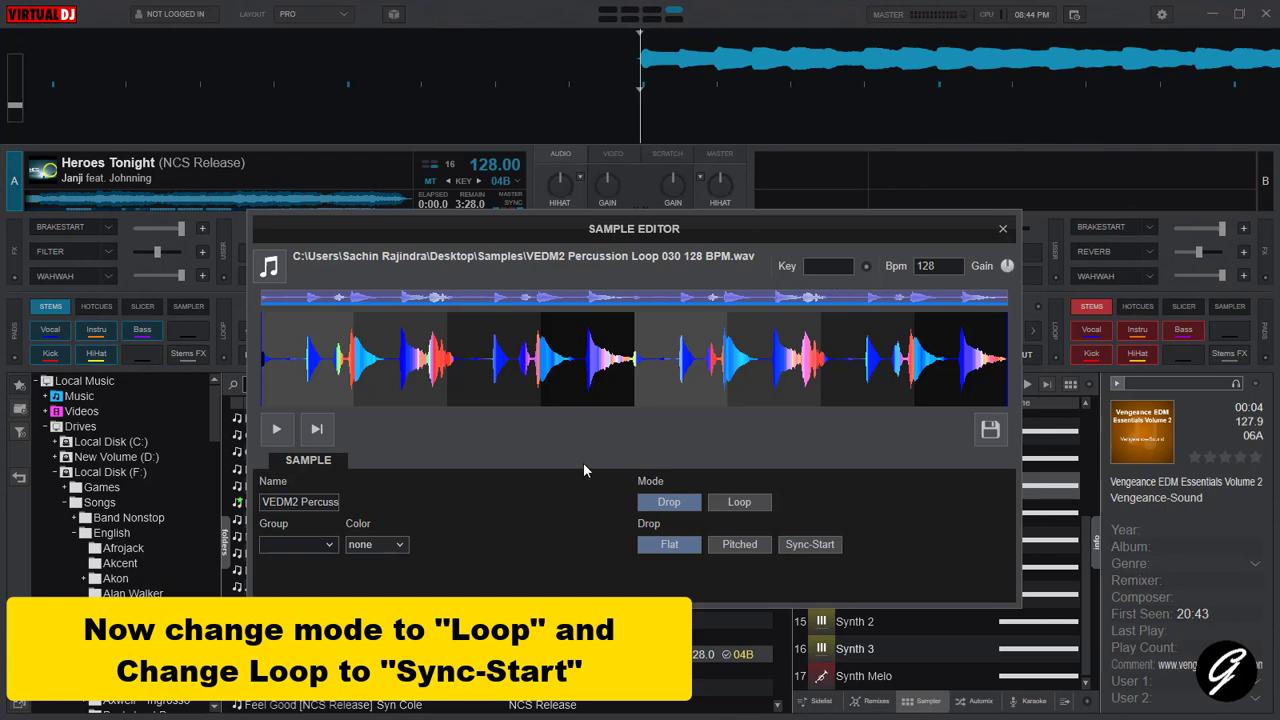
{"action": "left_click", "coordinate": [741, 503]}
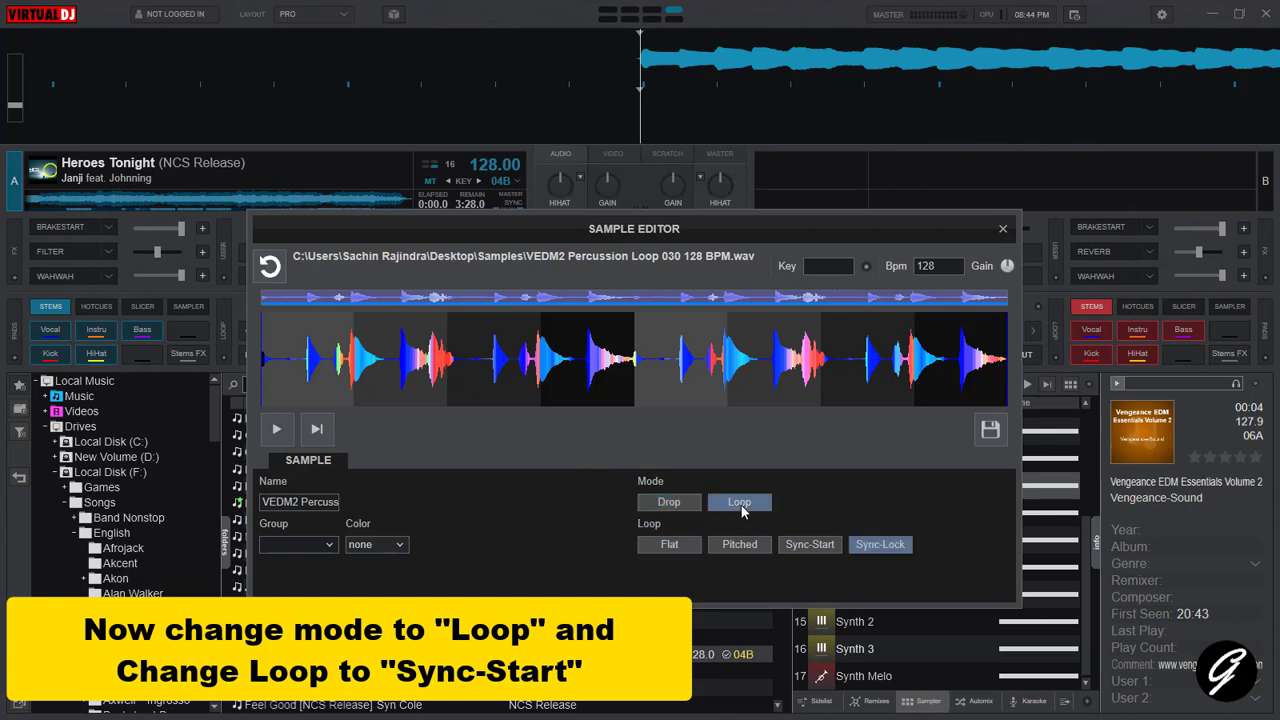
{"action": "left_click", "coordinate": [808, 546]}
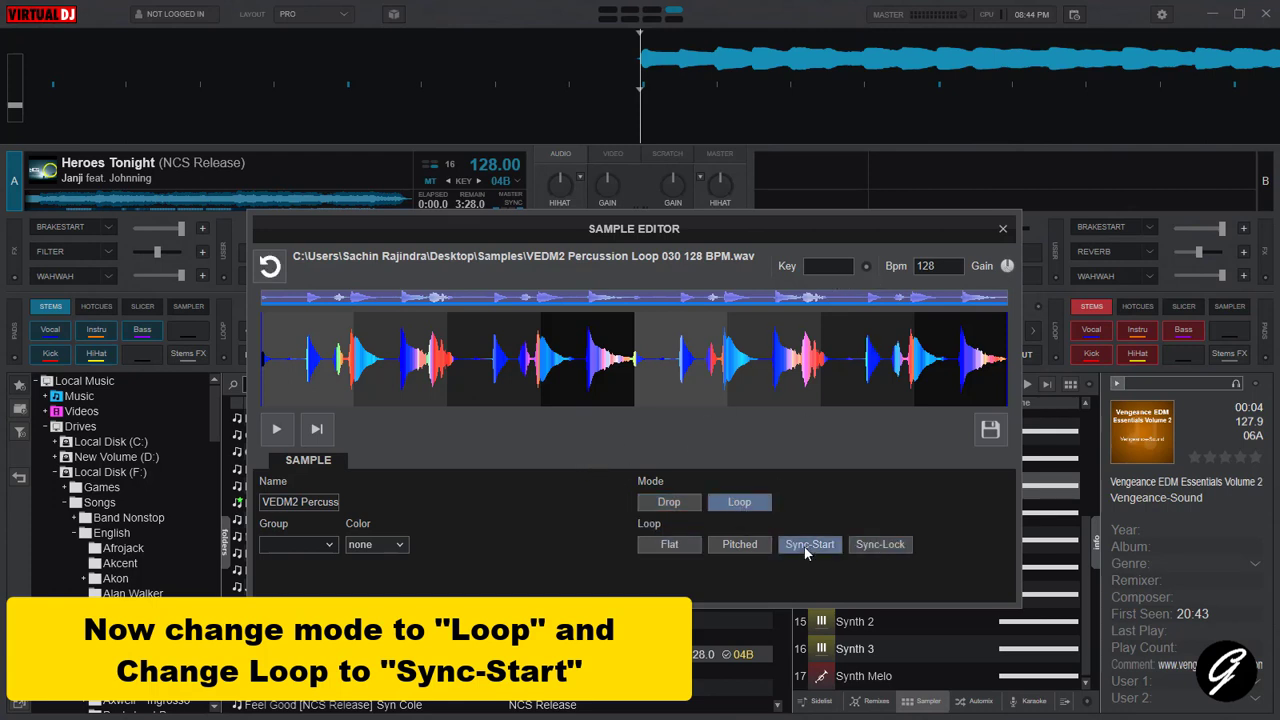
{"action": "left_click", "coordinate": [979, 433]}
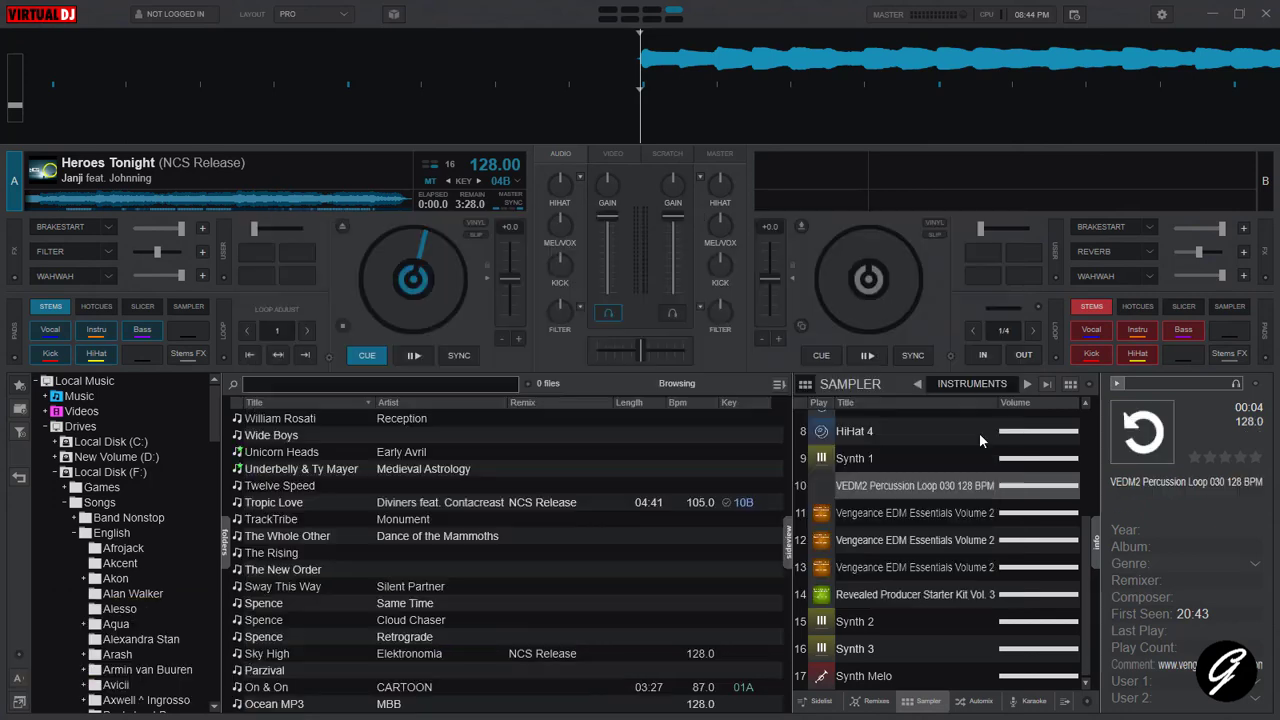
{"action": "left_click", "coordinate": [821, 487]}
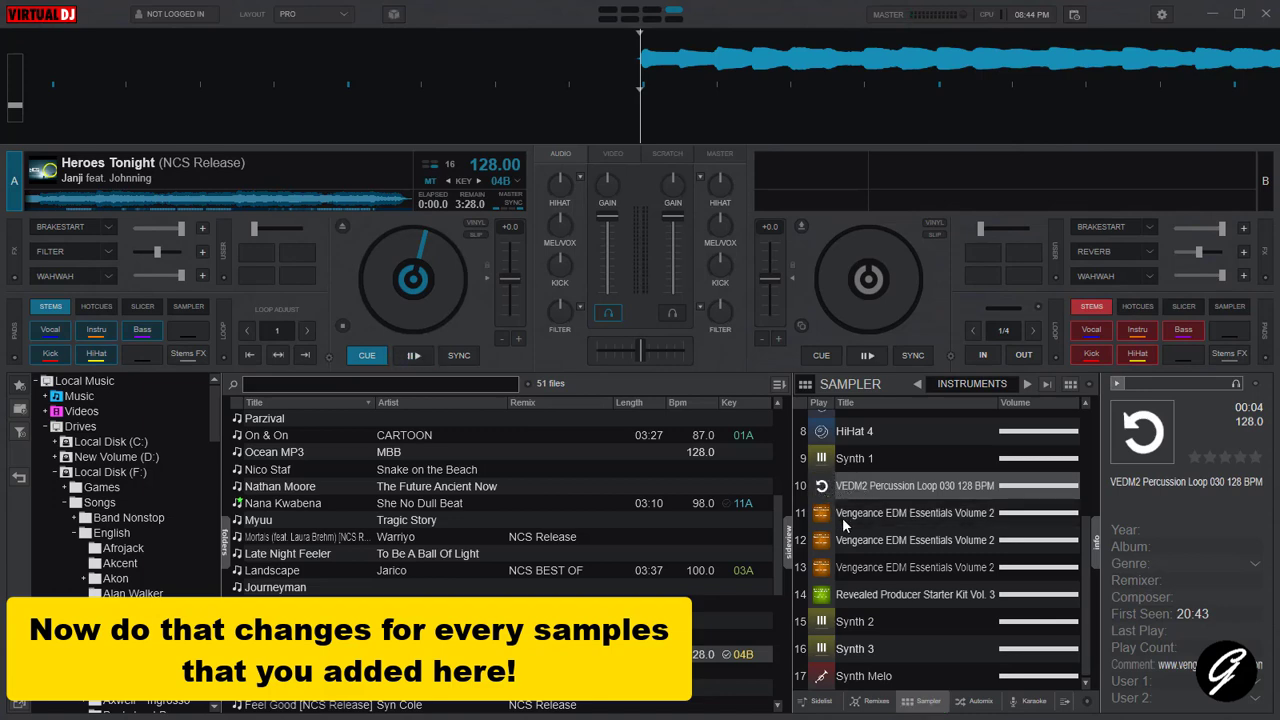
- Set the slot 11 sample, VEDM2 Percussion Loop 007 128 BPM, to Loop mode with Sync-Start and save it
{"action": "right_click", "coordinate": [844, 524]}
{"action": "left_click", "coordinate": [865, 531]}
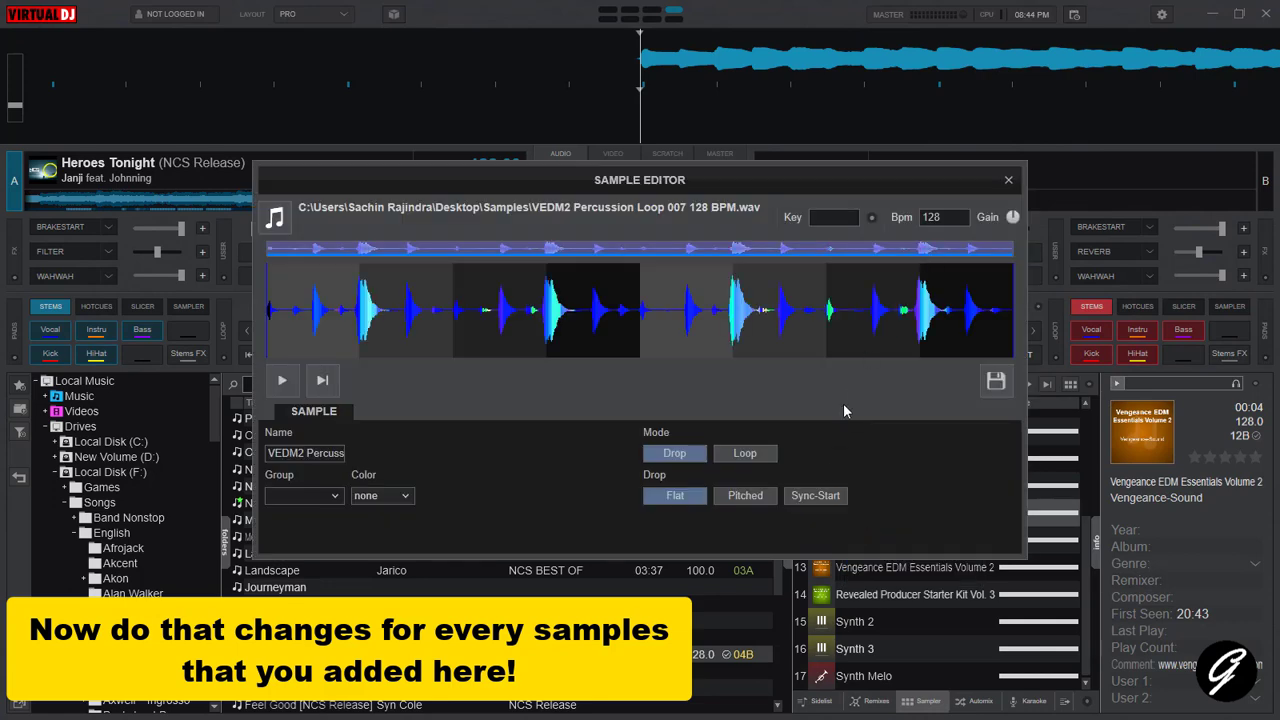
{"action": "left_click", "coordinate": [748, 458]}
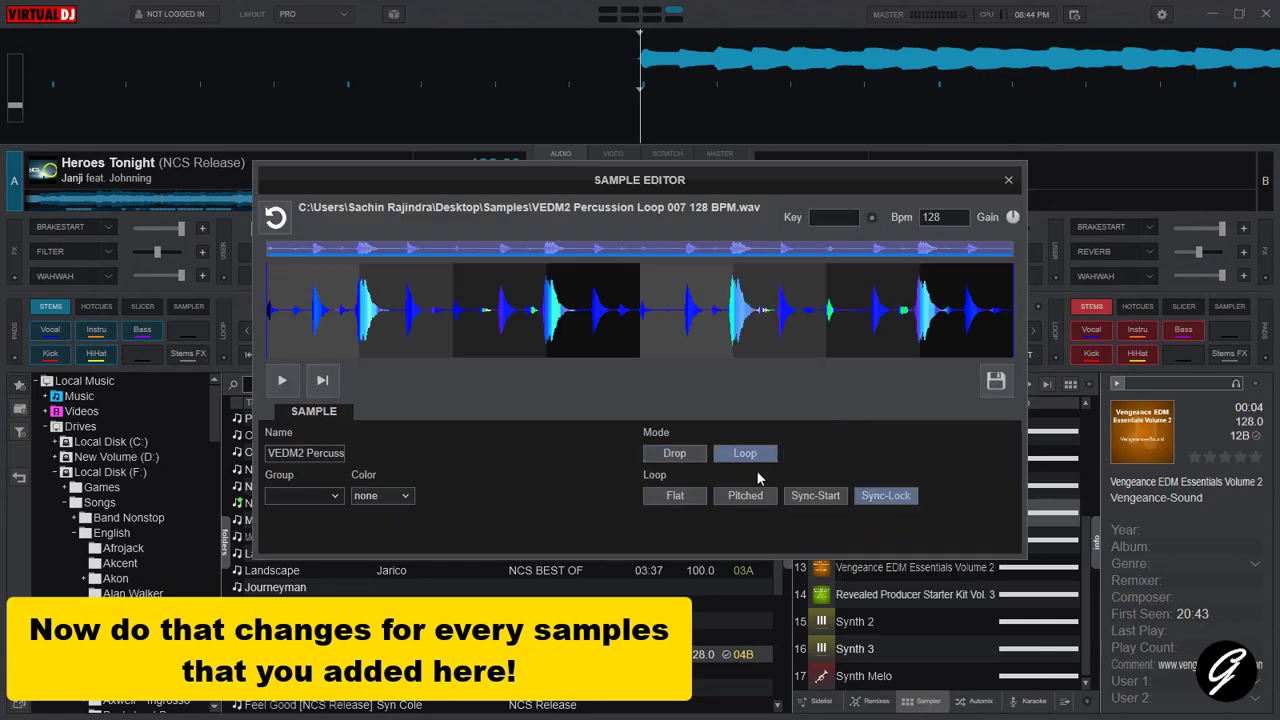
{"action": "left_click", "coordinate": [820, 496]}
{"action": "left_click", "coordinate": [994, 383]}
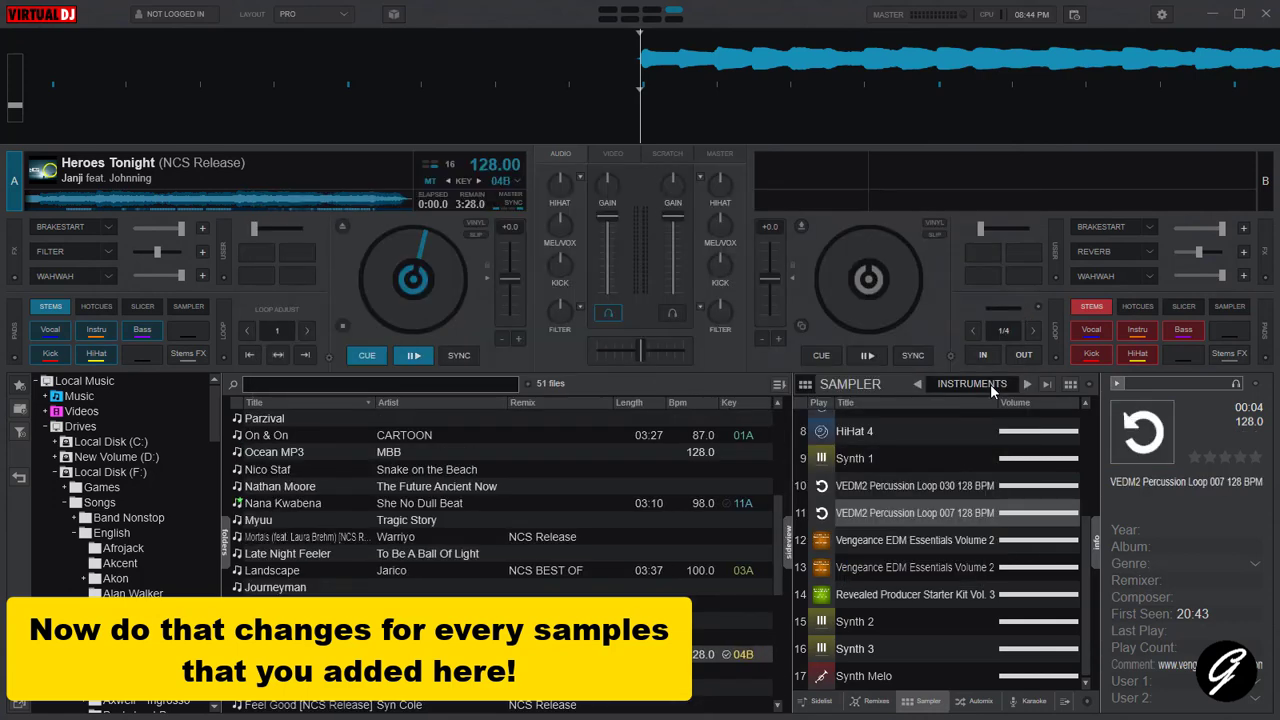
- Set the slot 12 sample, VEDM2 Hihatloop 025, to Loop mode with Sync-Start and save it
{"action": "right_click", "coordinate": [851, 548]}
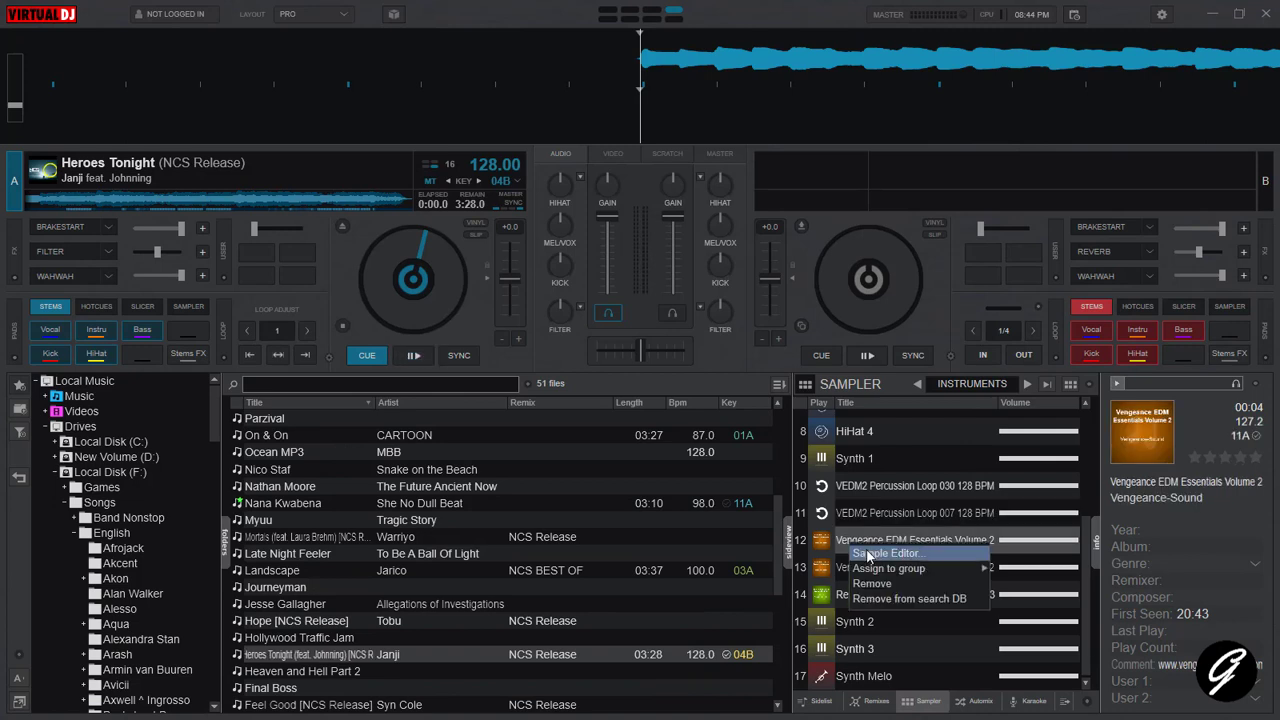
{"action": "left_click", "coordinate": [880, 554]}
{"action": "left_click", "coordinate": [745, 453]}
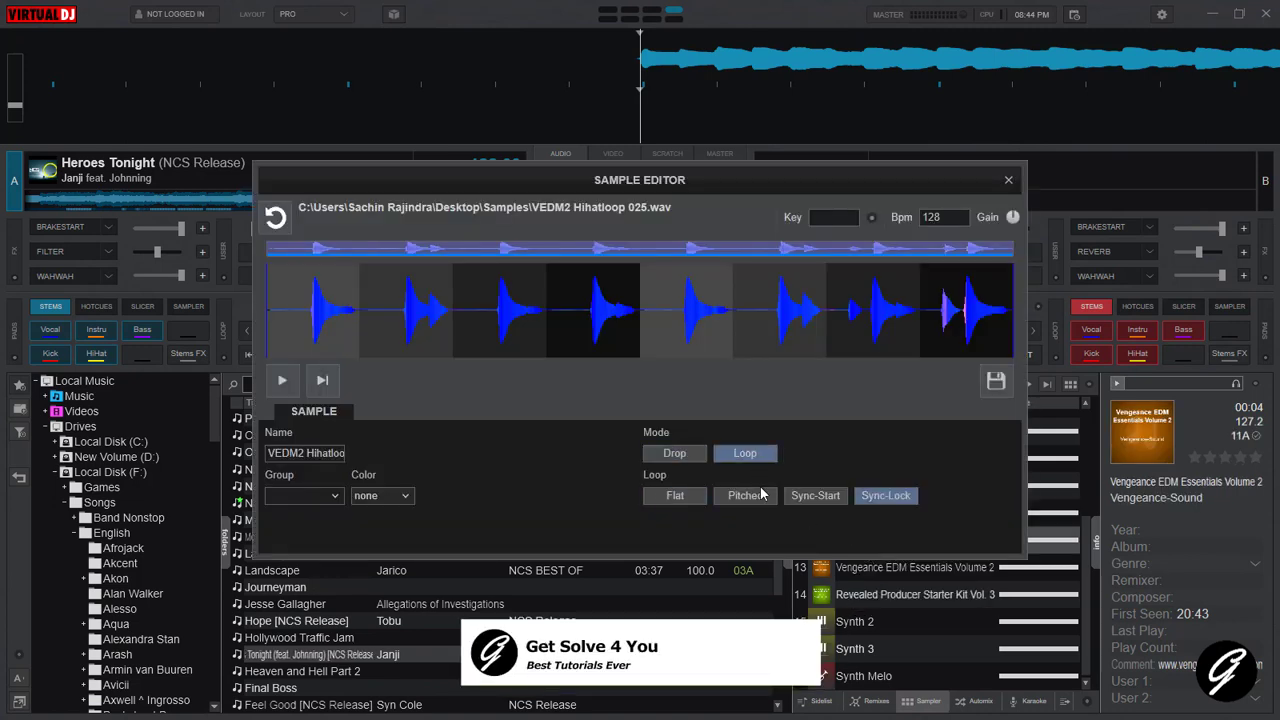
{"action": "left_click", "coordinate": [819, 496]}
{"action": "left_click", "coordinate": [990, 388]}
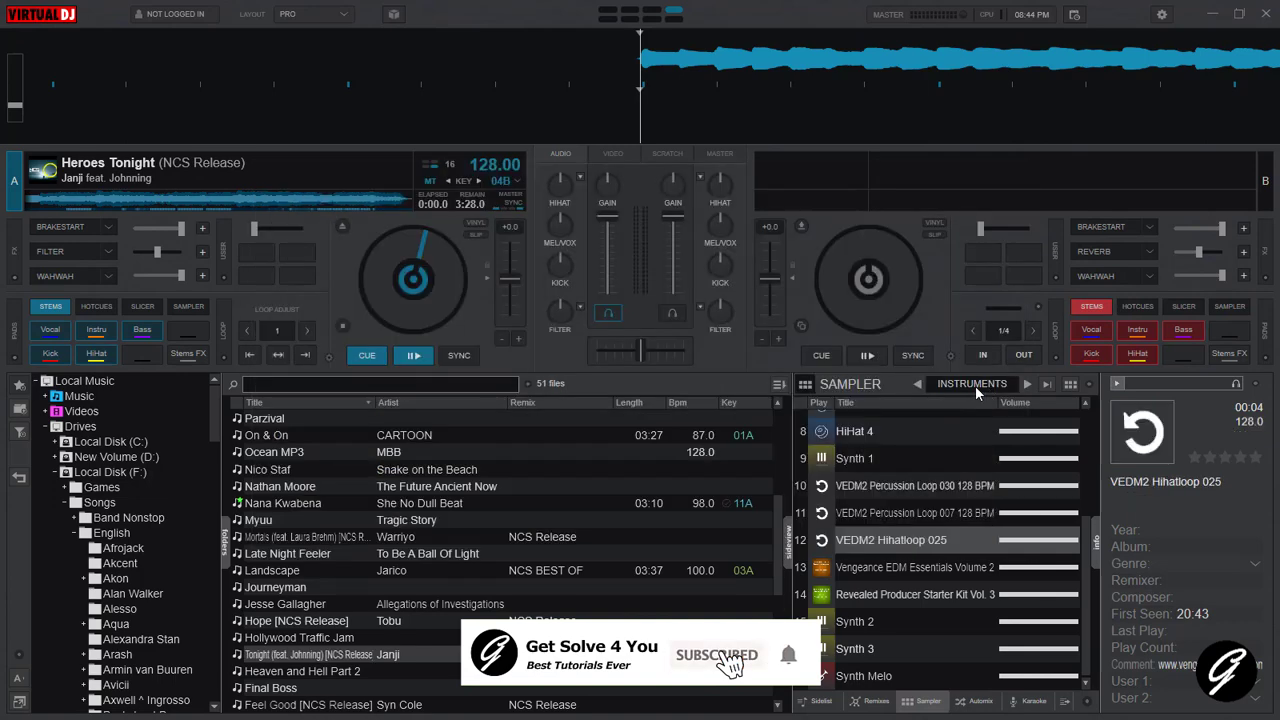
- Set the slot 13 sample, VEDM2 Hihatloop 014, to Loop mode with Sync-Start and save it
{"action": "right_click", "coordinate": [862, 568]}
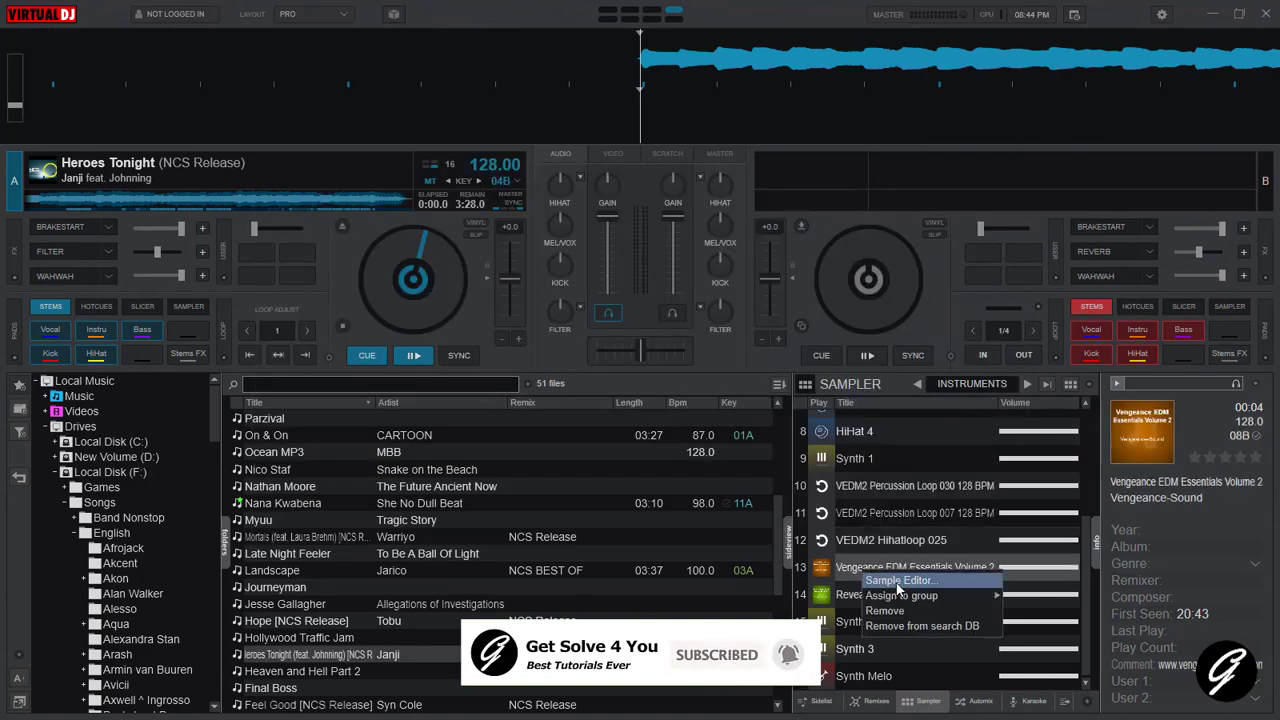
{"action": "left_click", "coordinate": [893, 583]}
{"action": "left_click", "coordinate": [745, 455]}
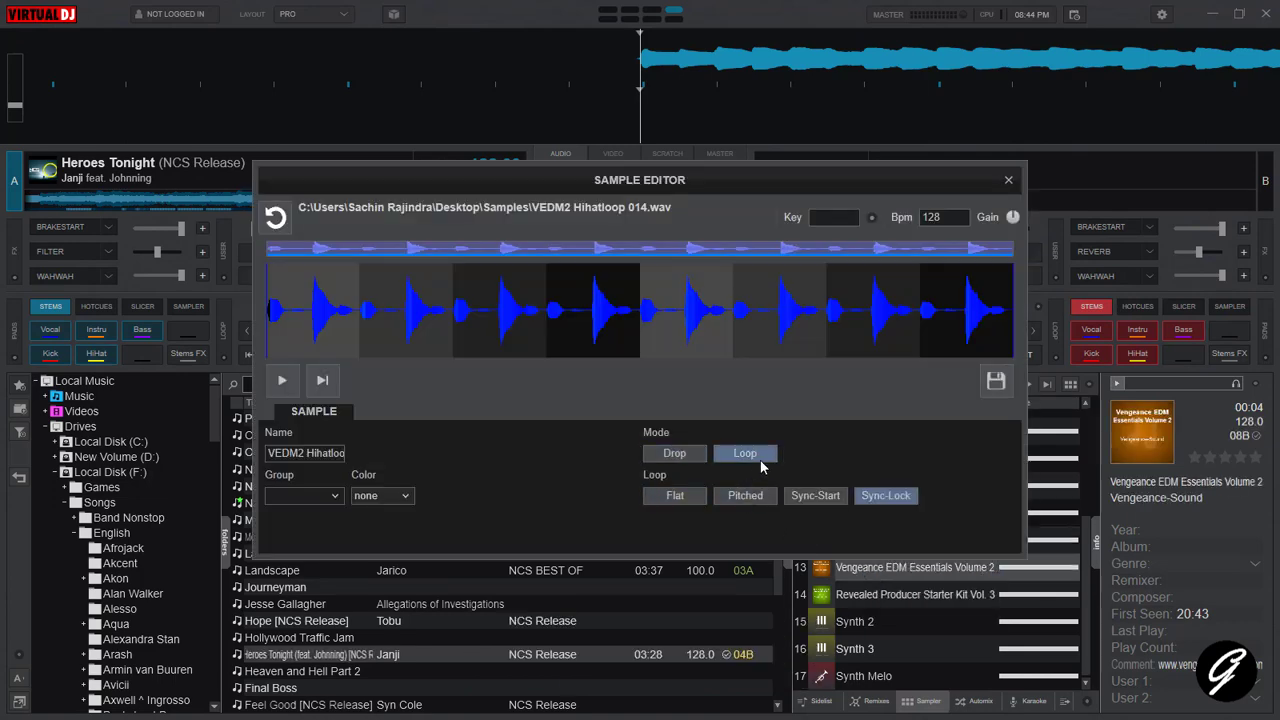
{"action": "left_click", "coordinate": [813, 496]}
{"action": "left_click", "coordinate": [996, 381]}
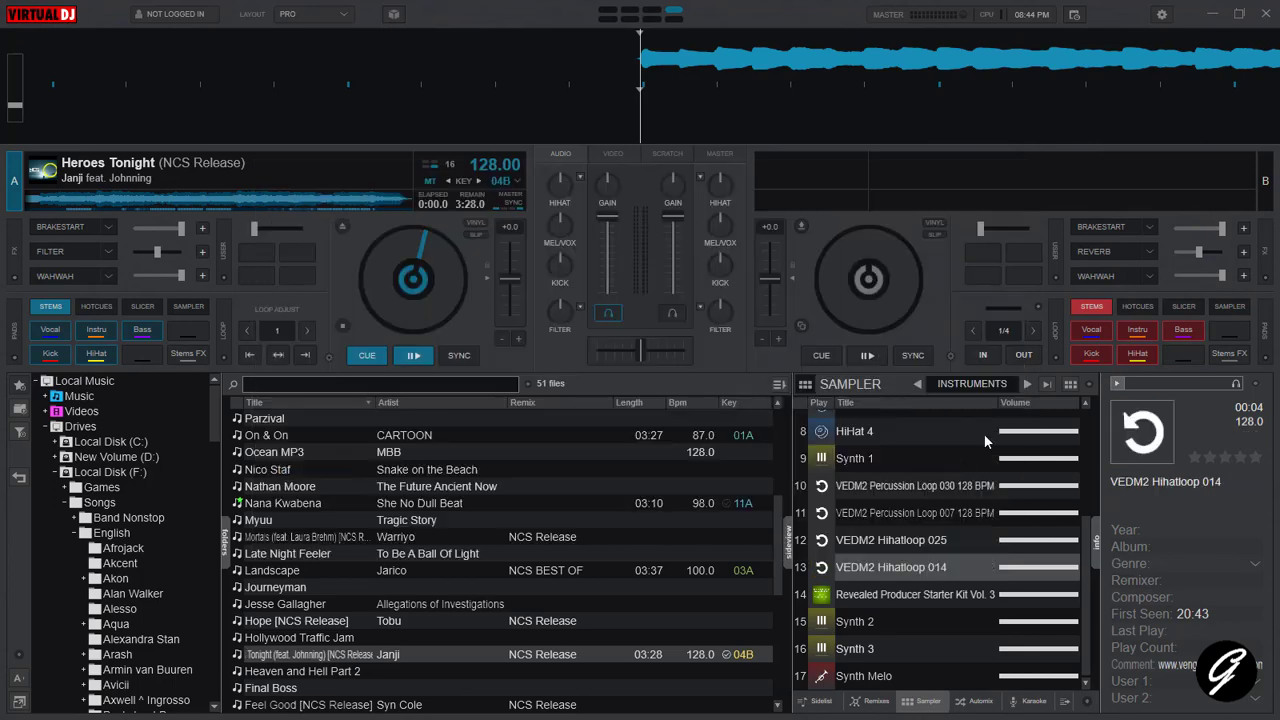
- Set the slot 14 sample, REV-PSP3 Perc Loops 06 (128 BPM), to Loop mode with Sync-Start, save it and test its playback
{"action": "left_click", "coordinate": [870, 595]}
{"action": "right_click", "coordinate": [870, 595]}
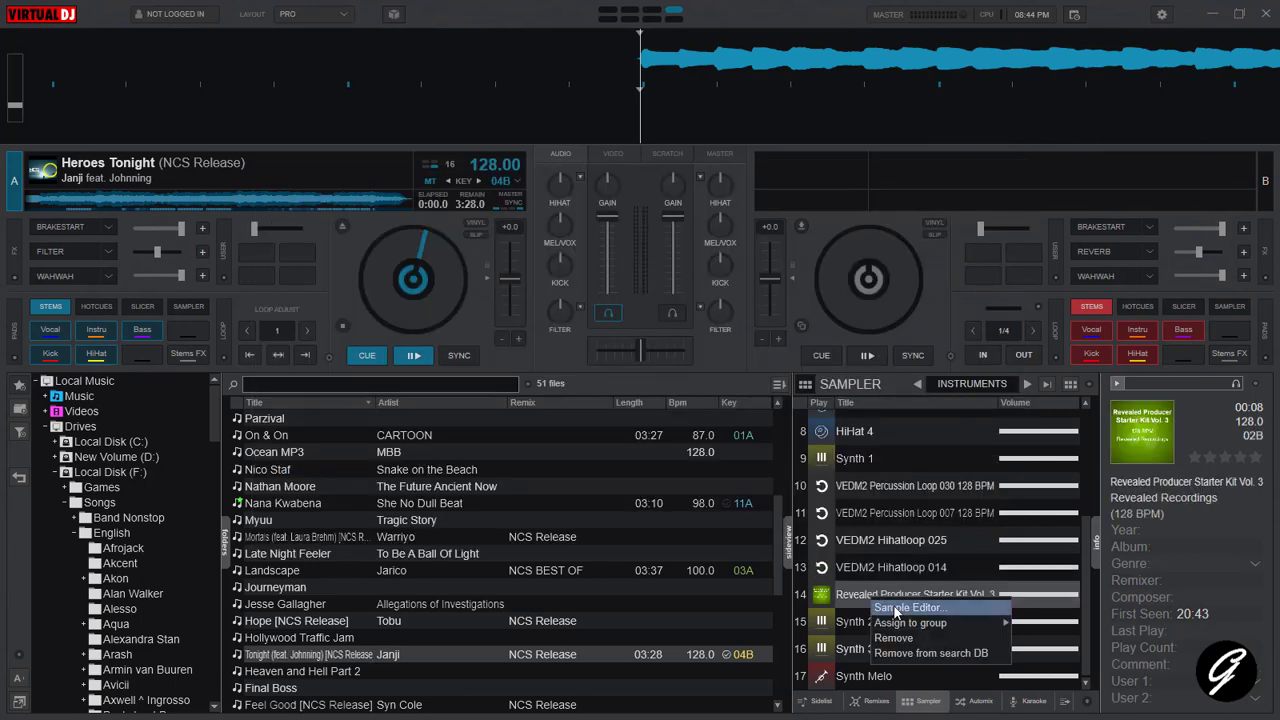
{"action": "left_click", "coordinate": [878, 604]}
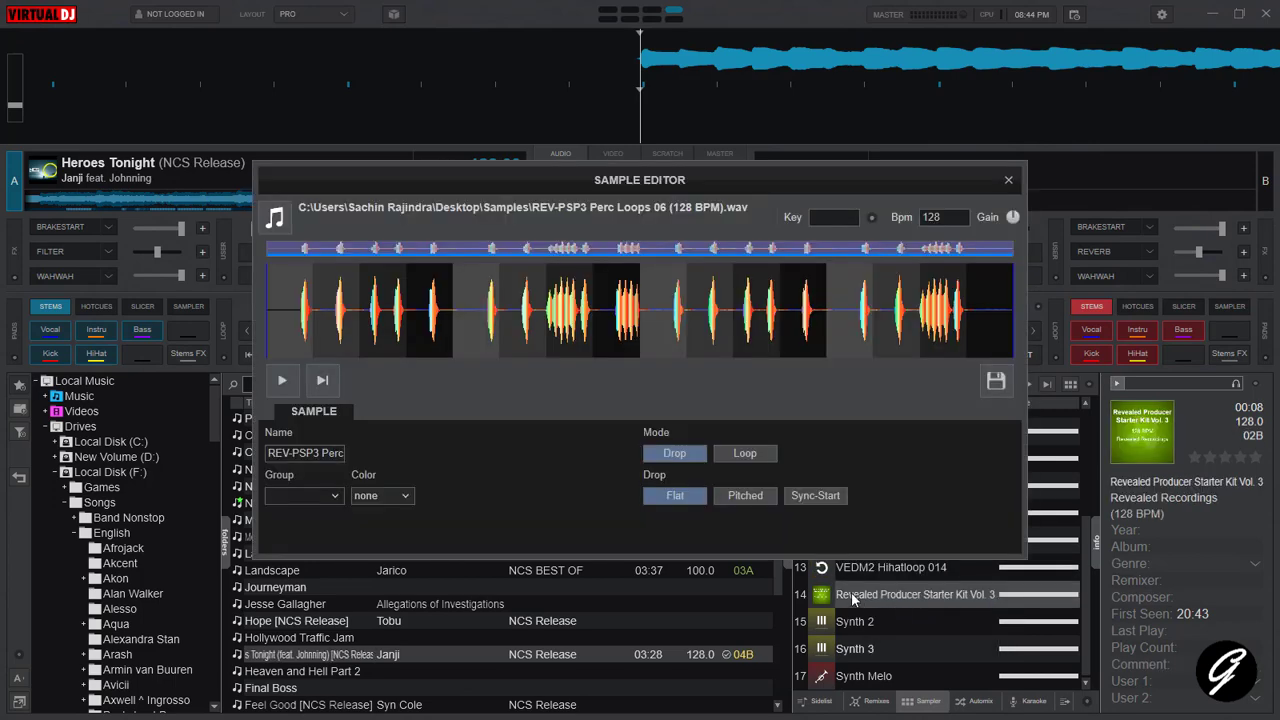
{"action": "left_click", "coordinate": [751, 454]}
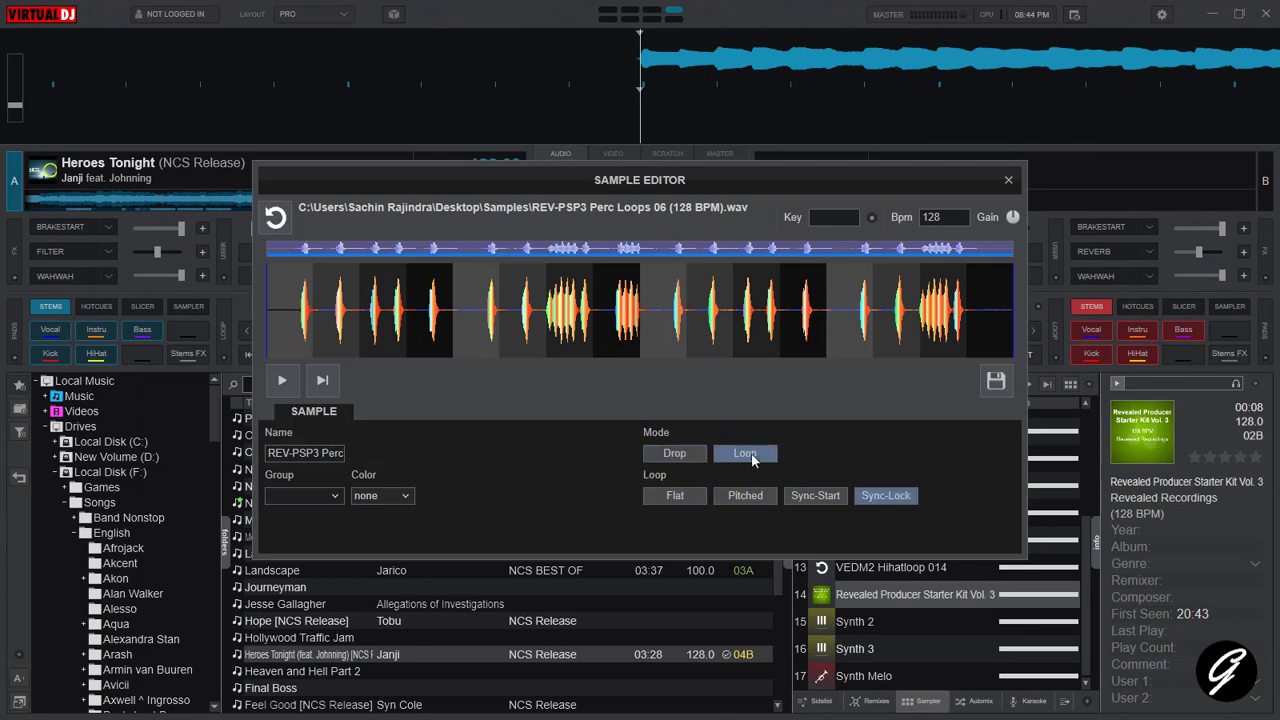
{"action": "left_click", "coordinate": [996, 381]}
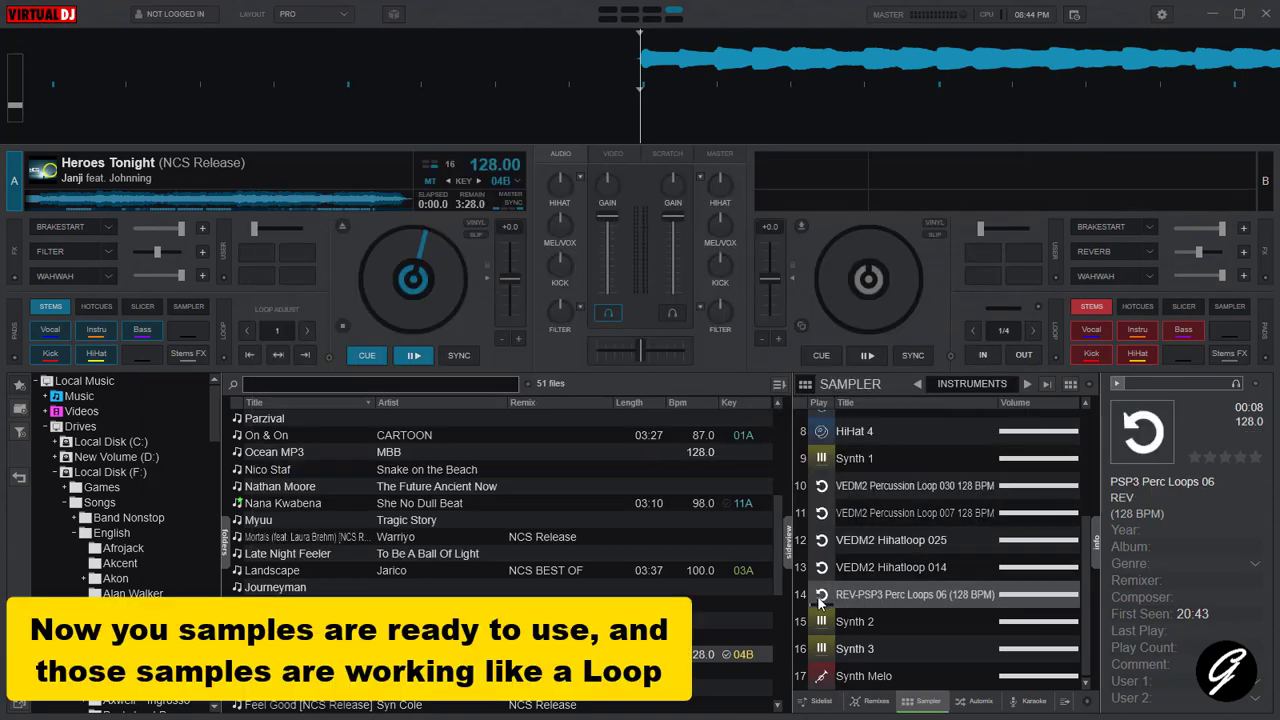
{"action": "left_click", "coordinate": [820, 596]}
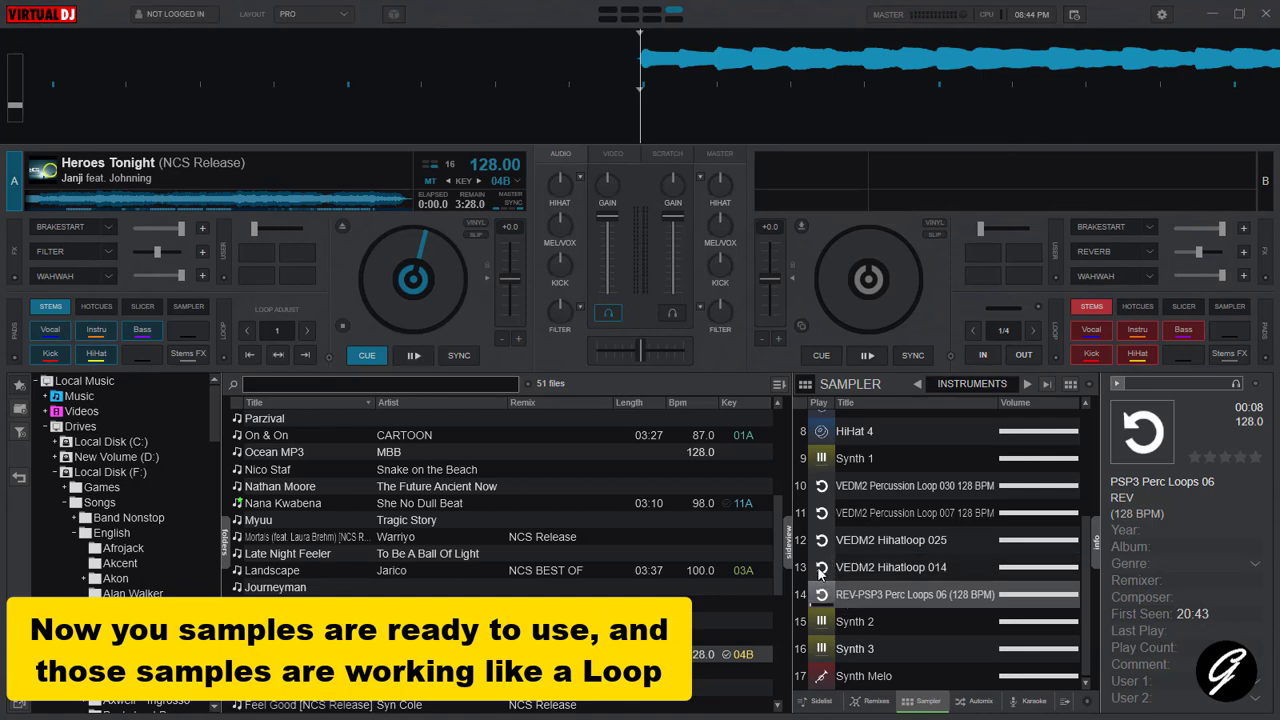
{"action": "key", "text": "space"}
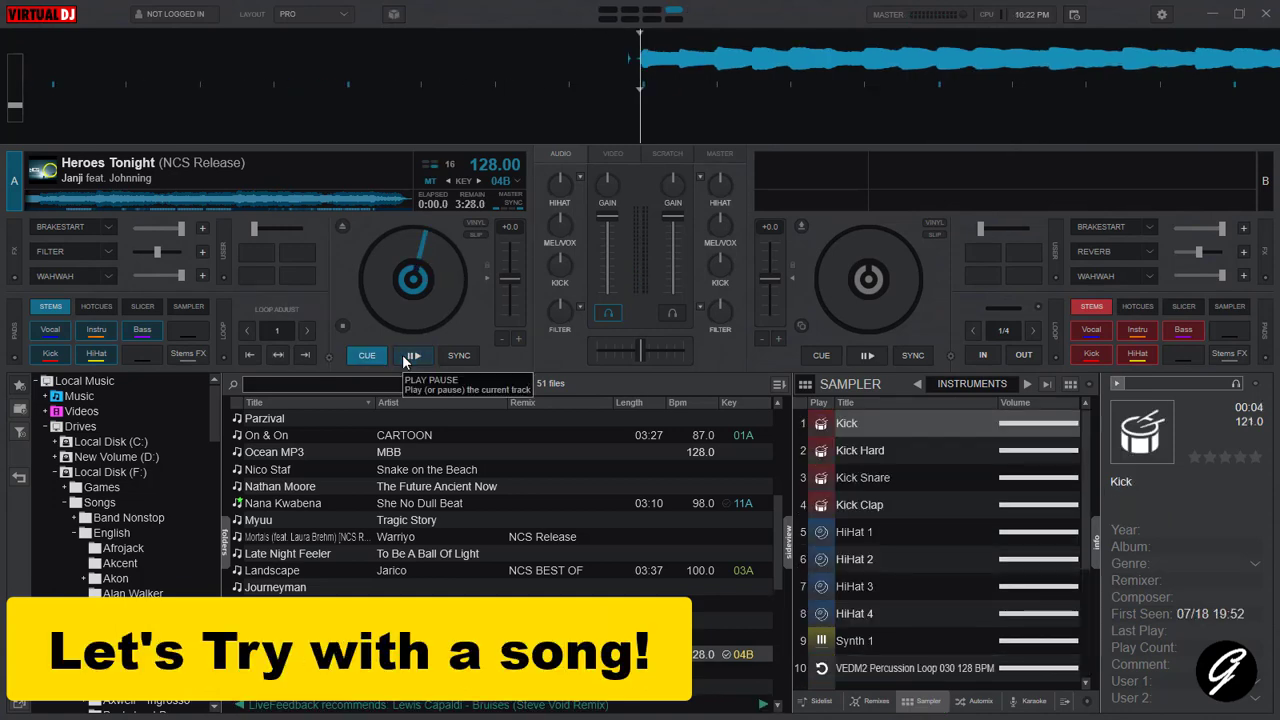
- Start playing Heroes Tonight on deck A and trigger the Kick sample over it
{"action": "left_click", "coordinate": [410, 356]}
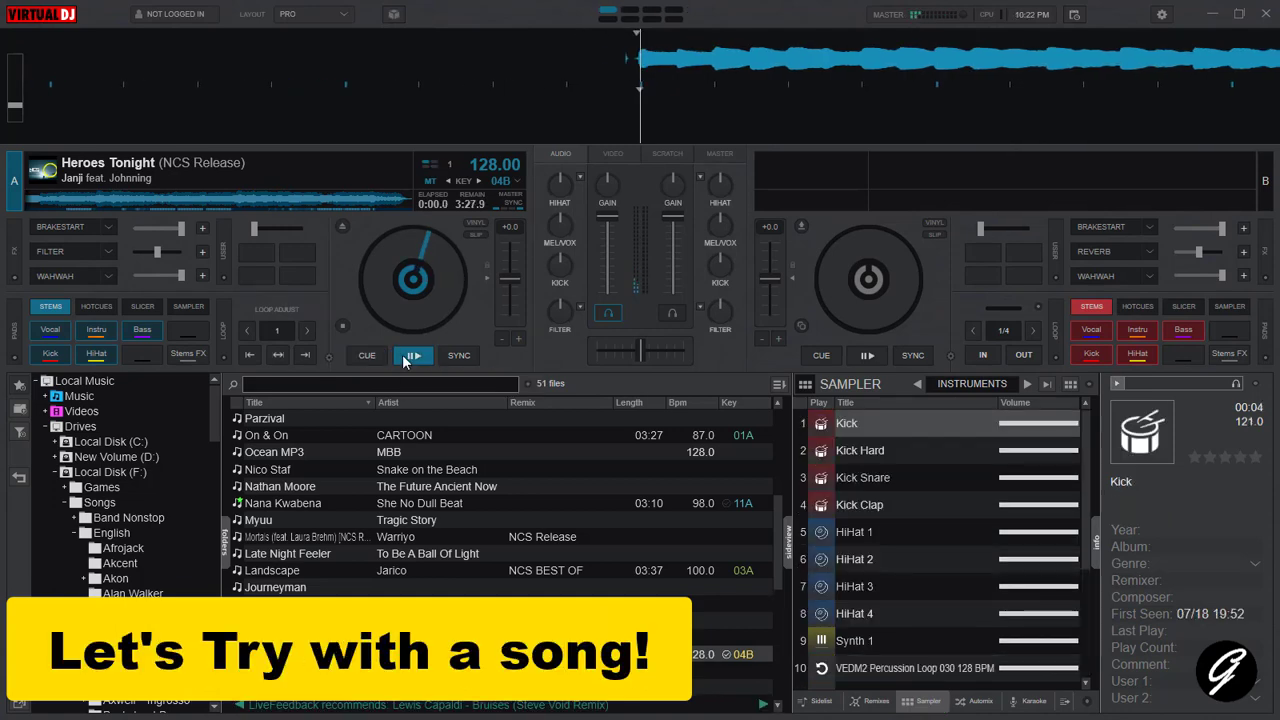
{"action": "left_click", "coordinate": [821, 425]}
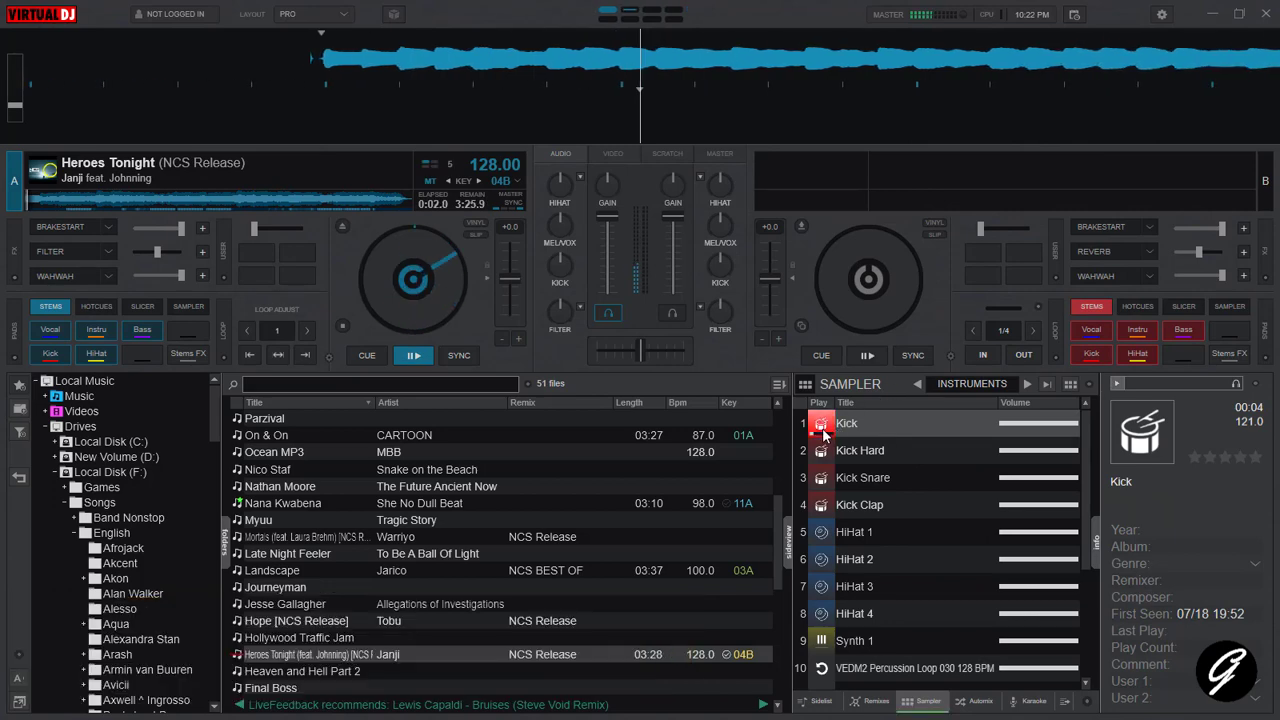
- Layer the loops in slots 14, 12, 13, 11 and 10 over the playing song, and switch slot 14 off
{"action": "scroll", "coordinate": [892, 635], "scroll_direction": "down", "scroll_amount": 2}
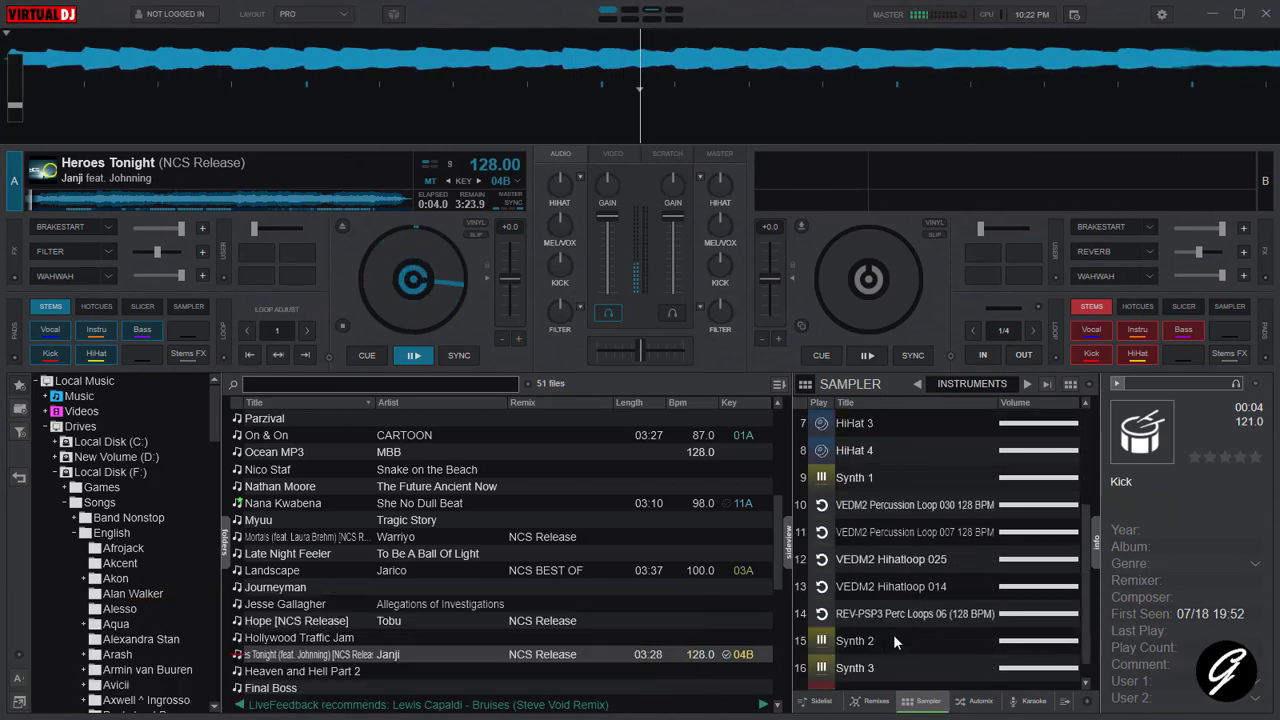
{"action": "left_click", "coordinate": [823, 614]}
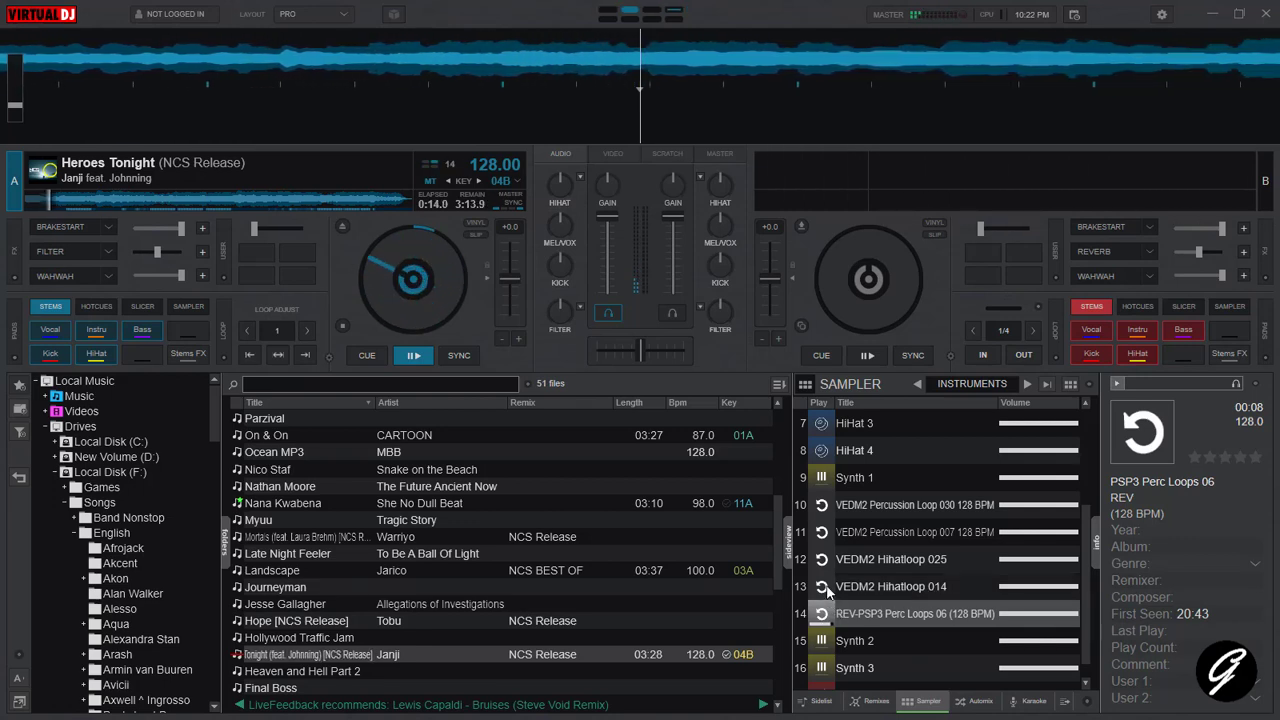
{"action": "left_click", "coordinate": [824, 562]}
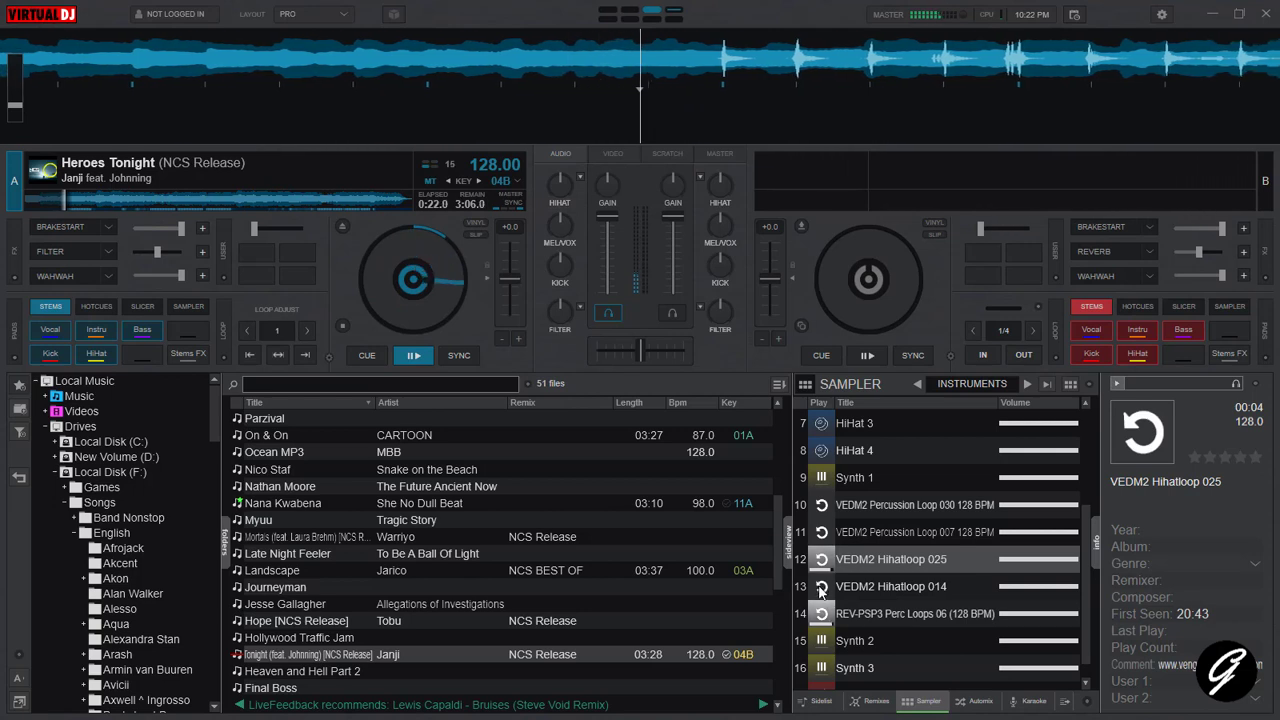
{"action": "left_click", "coordinate": [821, 588]}
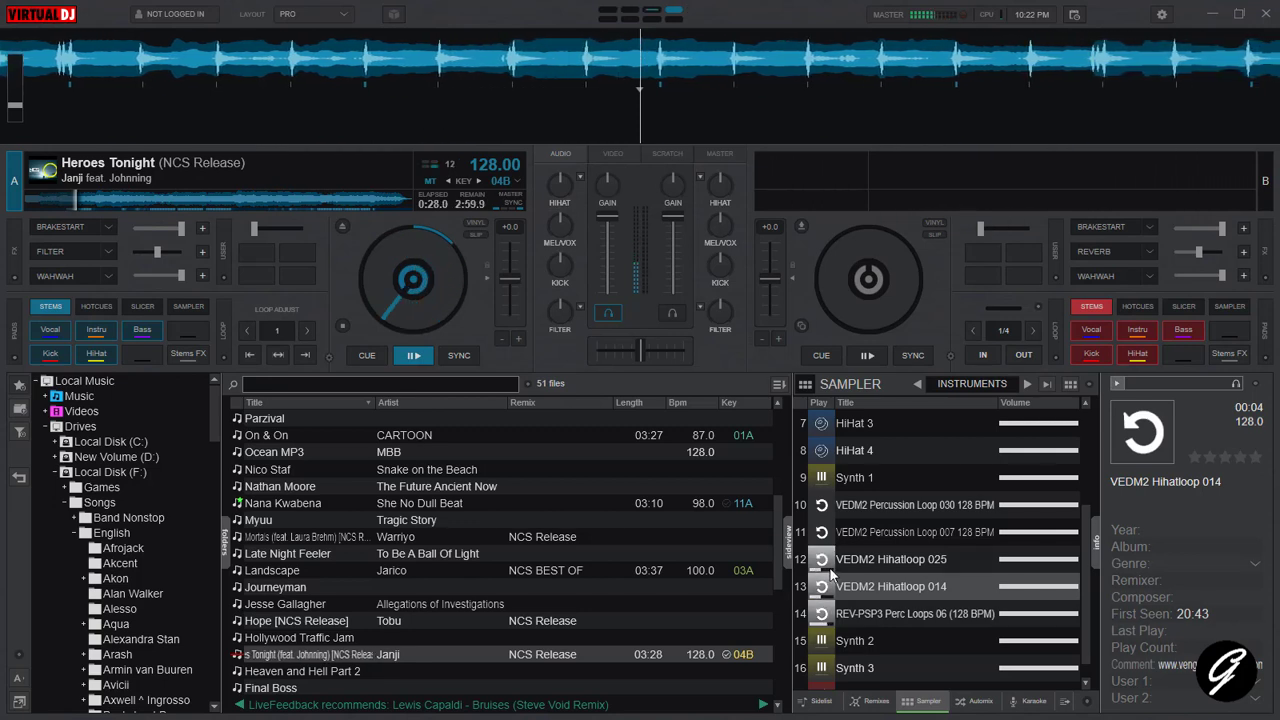
{"action": "left_click", "coordinate": [822, 534]}
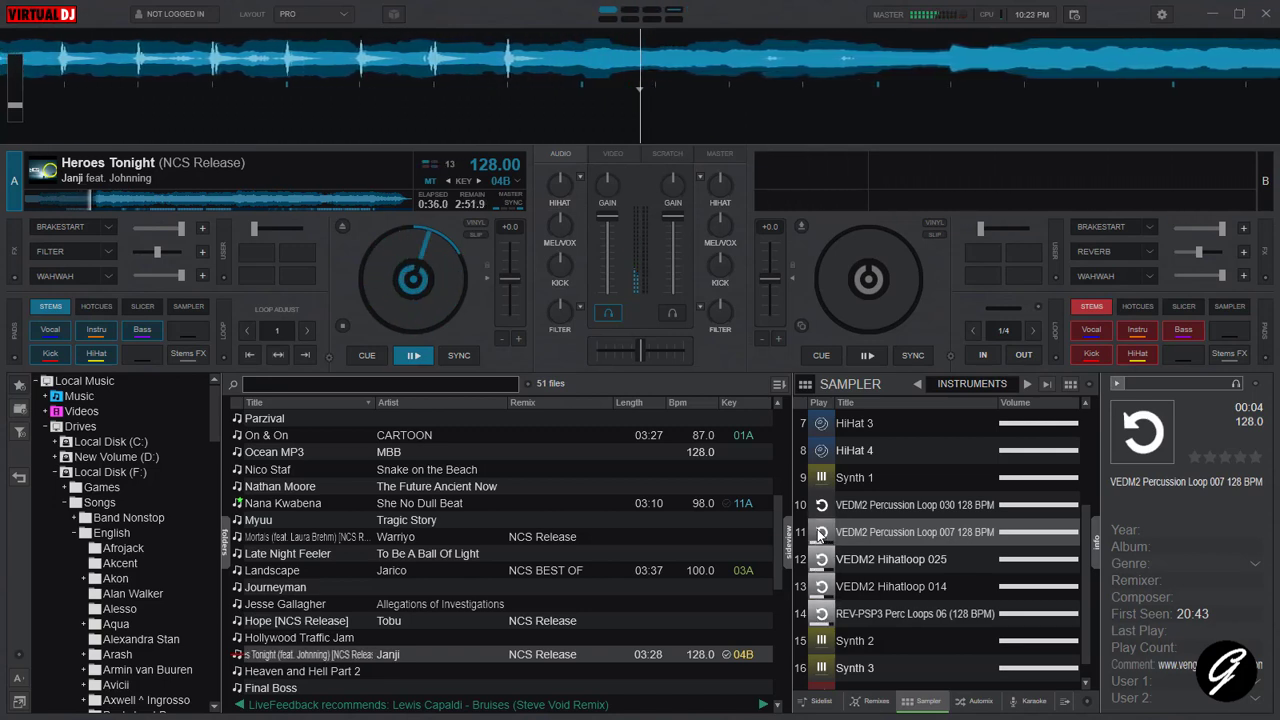
{"action": "left_click", "coordinate": [819, 506]}
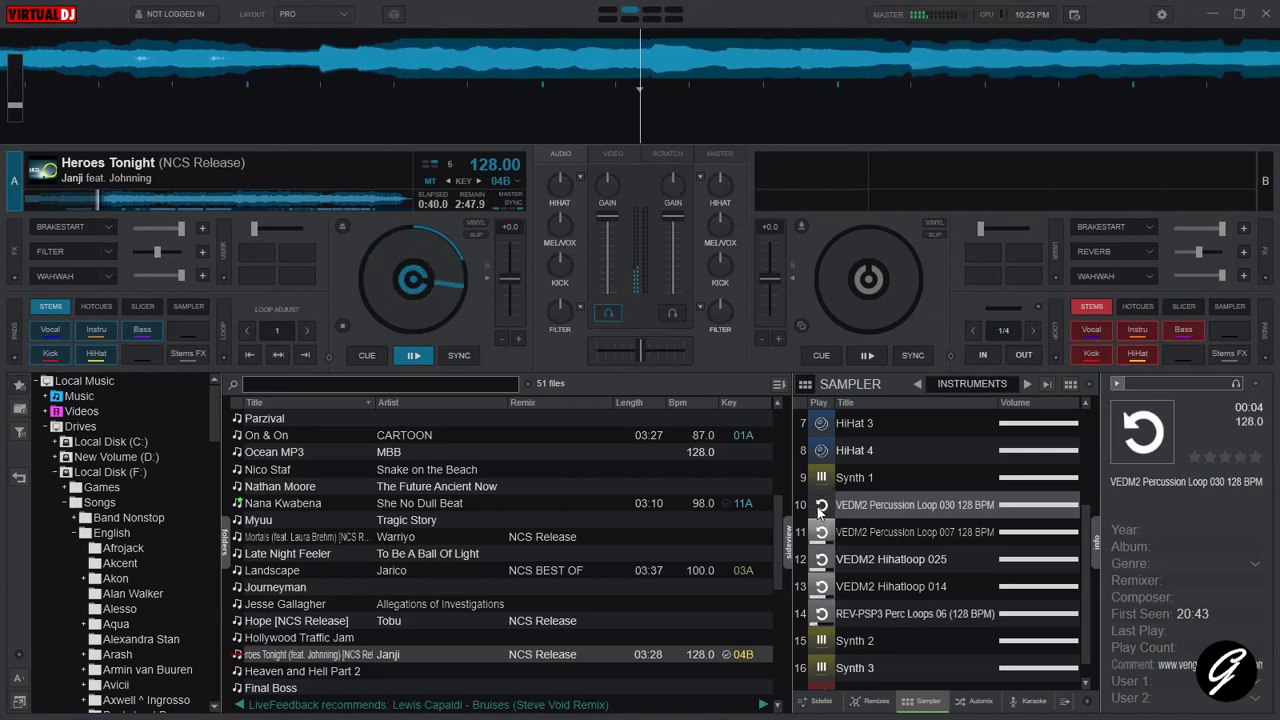
{"action": "left_click", "coordinate": [821, 614]}
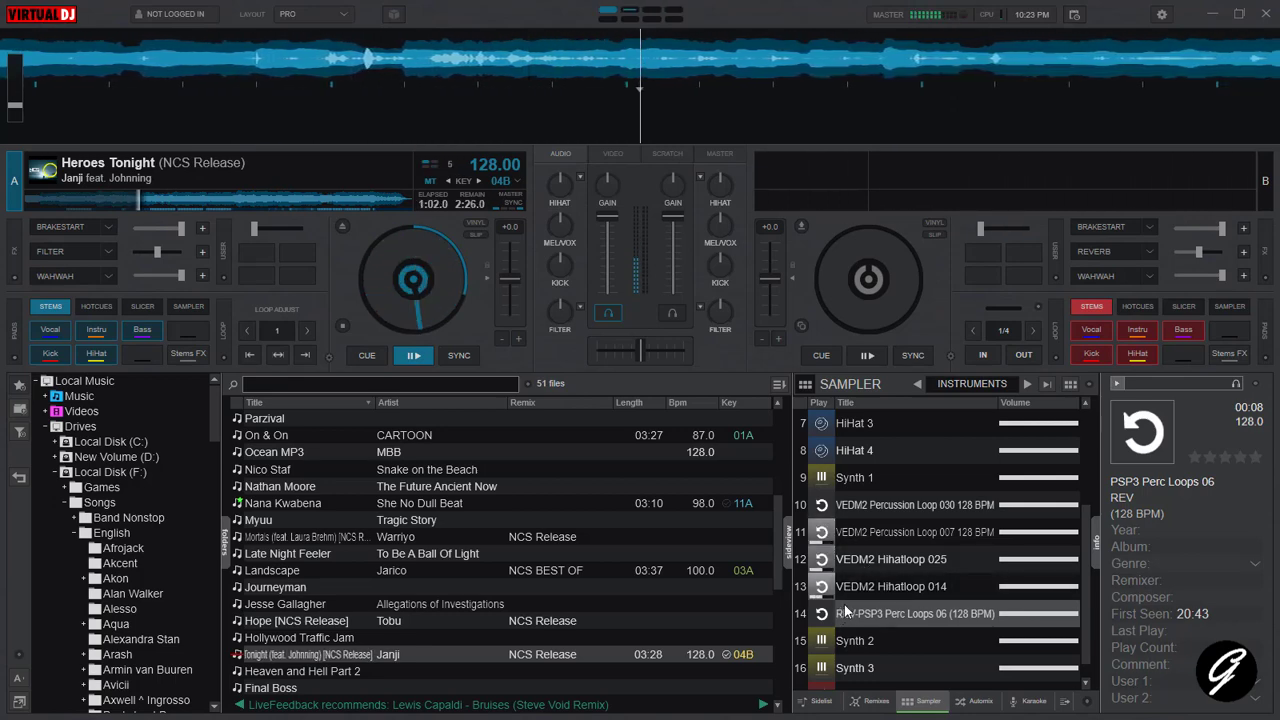
- Examine the Gain control of the slot 11 sample, VEDM2 Percussion Loop 007 128 BPM, in the Sample Editor and close it without saving
{"action": "scroll", "coordinate": [931, 563], "scroll_direction": "up", "scroll_amount": 1}
{"action": "scroll", "coordinate": [924, 557], "scroll_direction": "up", "scroll_amount": 2}
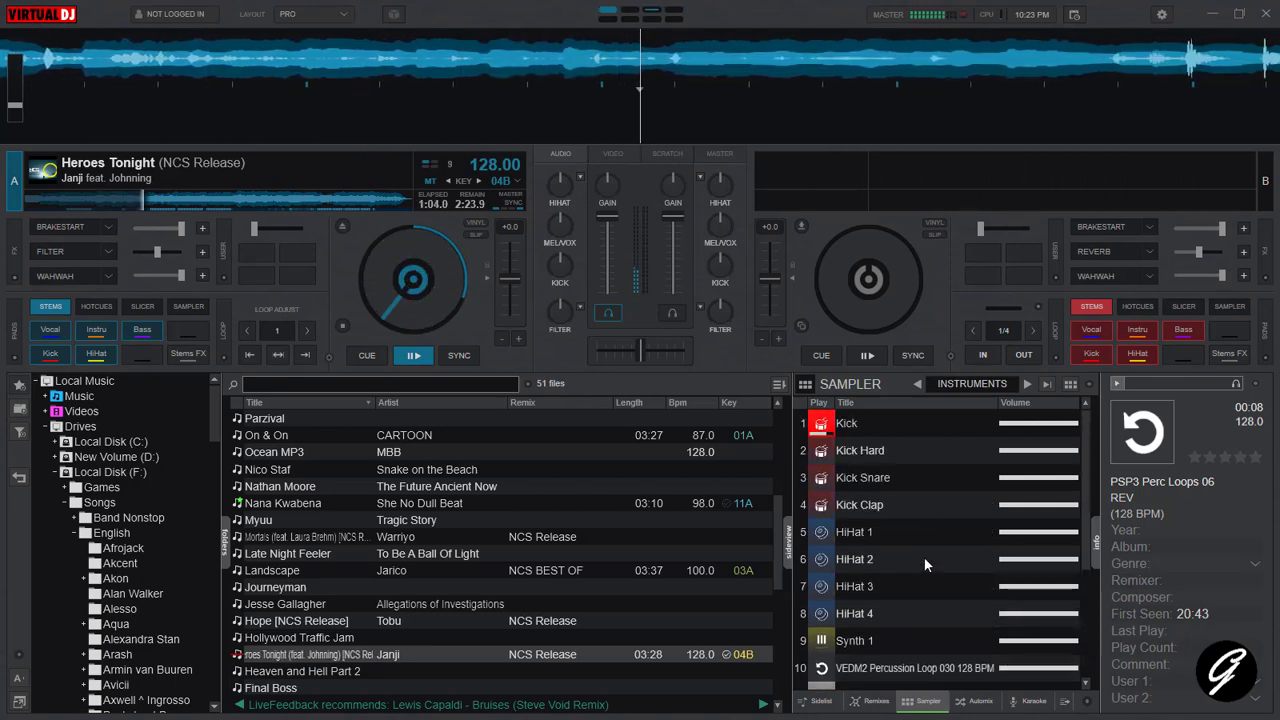
{"action": "scroll", "coordinate": [912, 556], "scroll_direction": "down", "scroll_amount": 4}
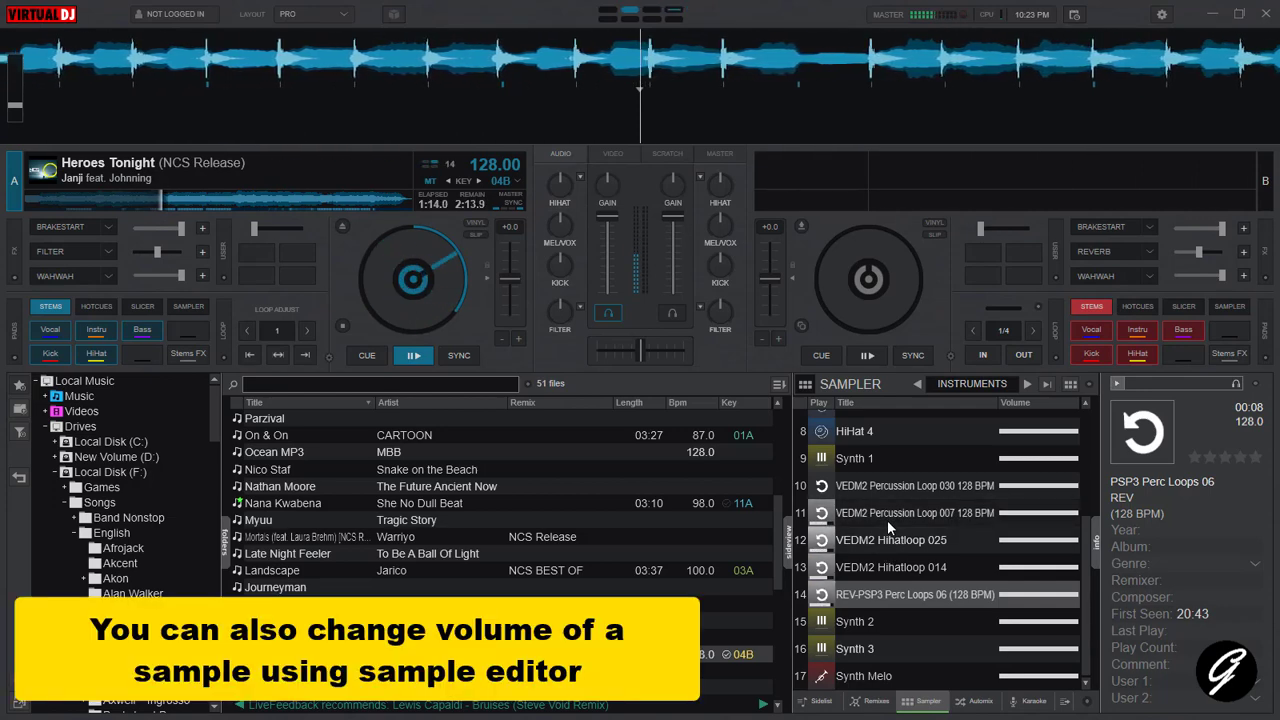
{"action": "right_click", "coordinate": [887, 520]}
{"action": "left_click", "coordinate": [904, 529]}
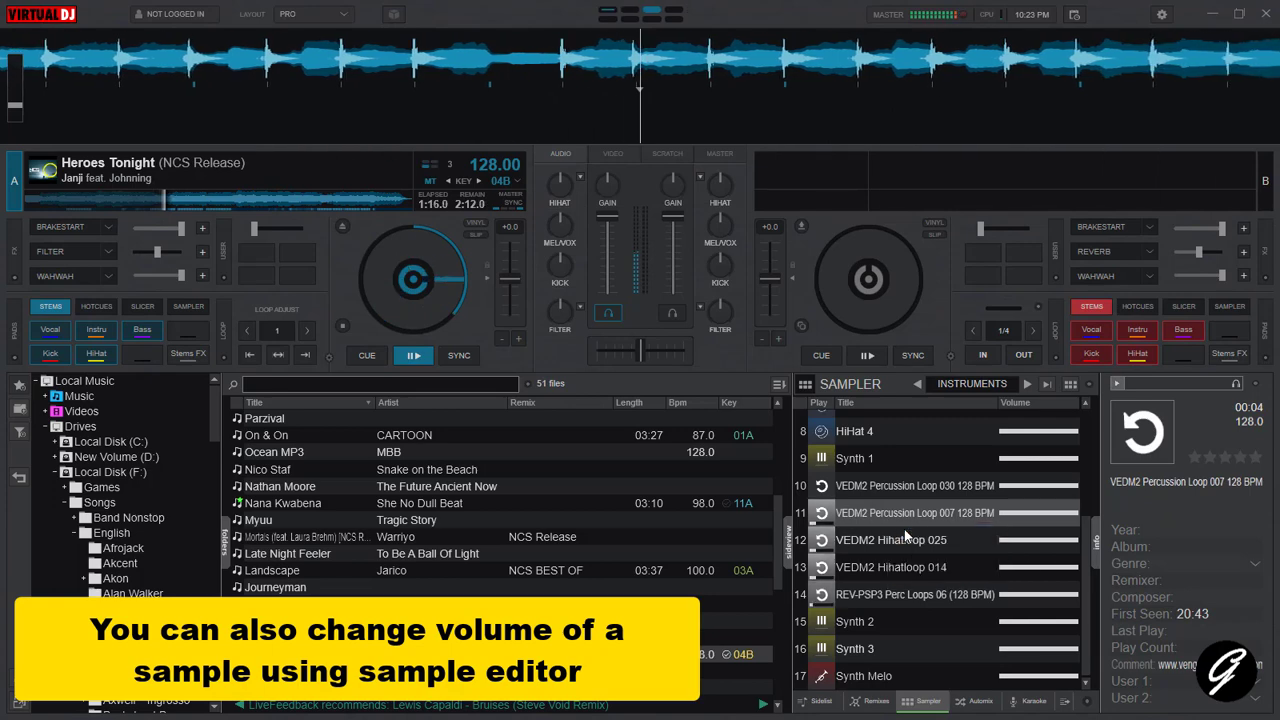
{"action": "left_click_drag", "start_coordinate": [724, 171], "coordinate": [857, 204]}
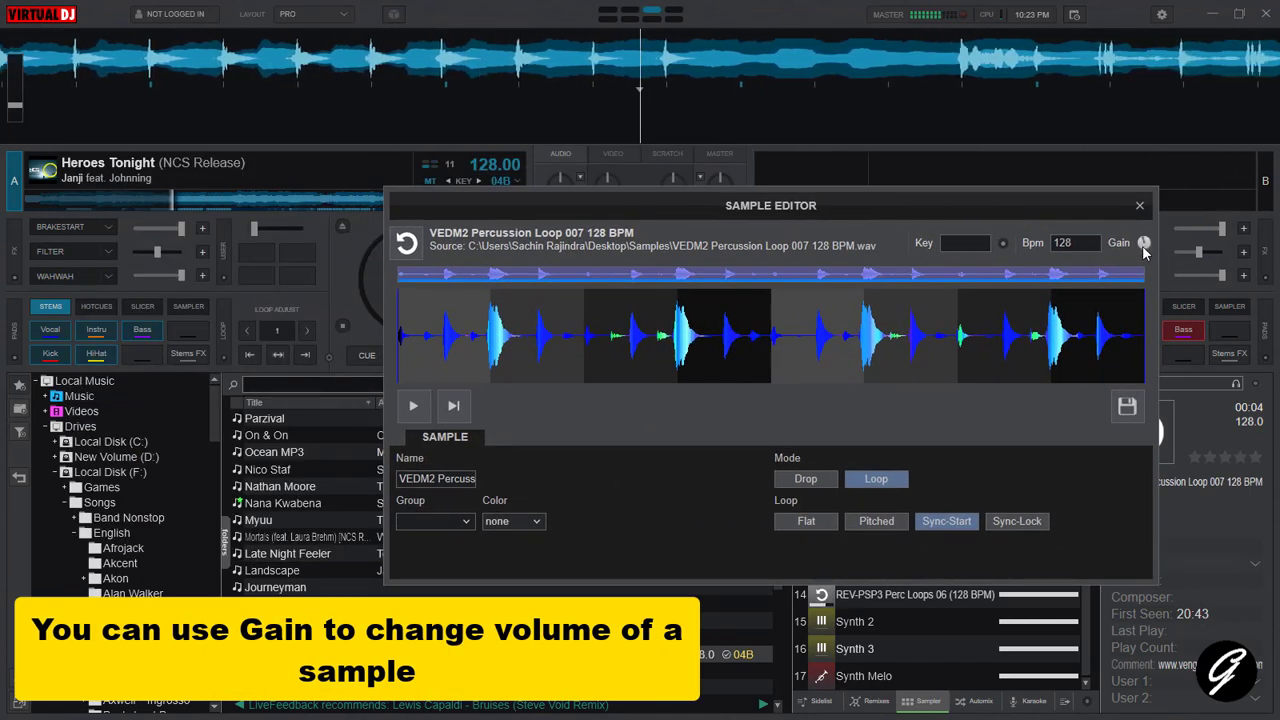
{"action": "left_click", "coordinate": [1139, 206]}
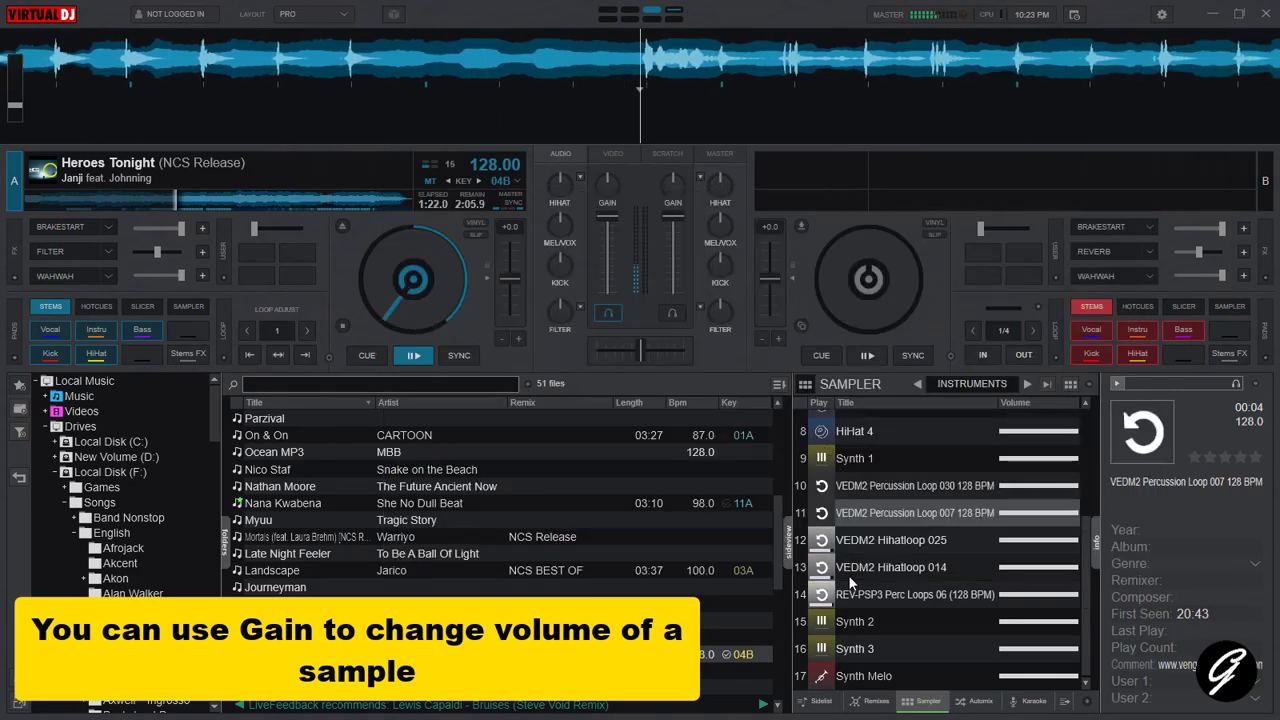
{"action": "left_click", "coordinate": [821, 515]}
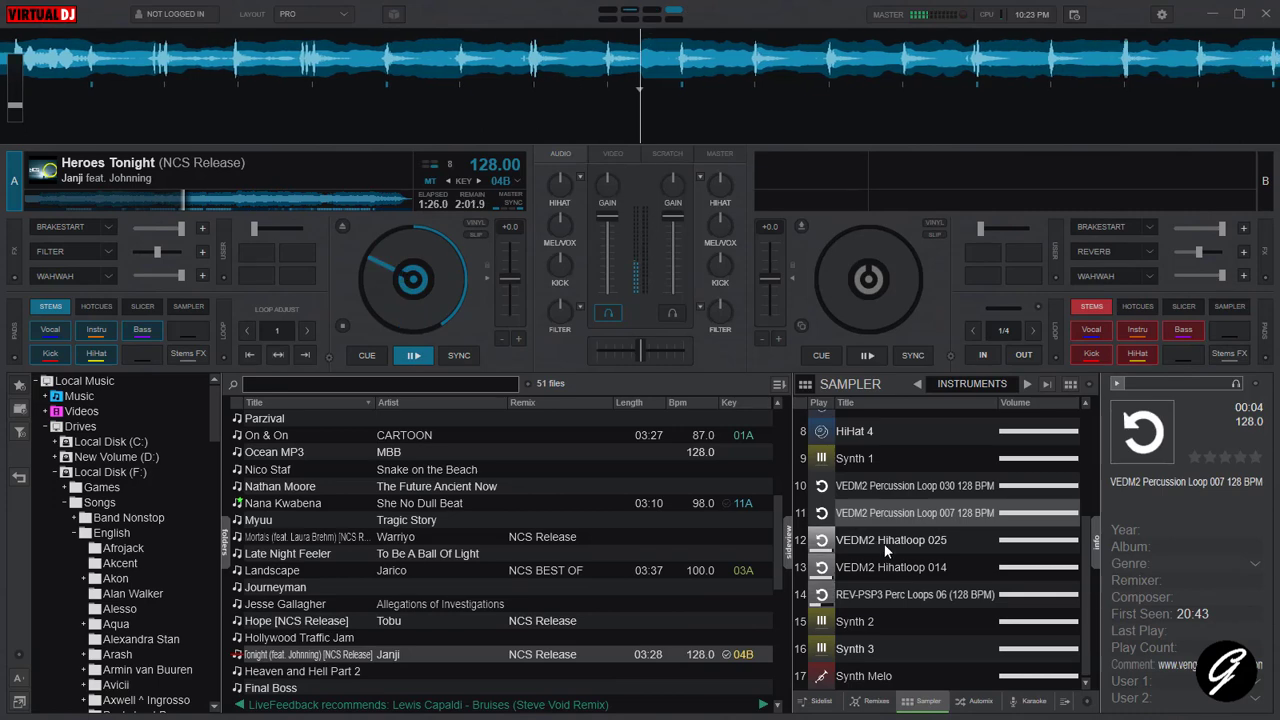
- Adjust the Gain of the slot 14 sample, REV-PSP3 Perc Loops 06 (128 BPM), in the Sample Editor and save it
{"action": "right_click", "coordinate": [878, 600]}
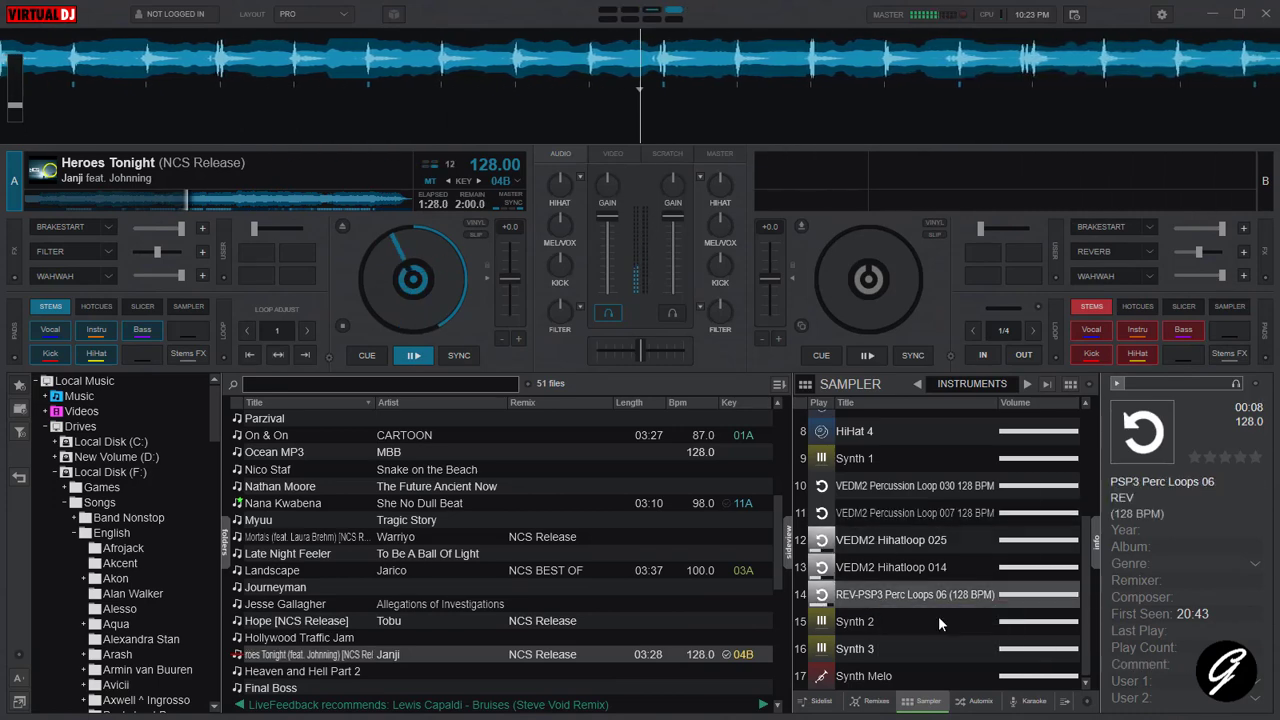
{"action": "left_click", "coordinate": [938, 616]}
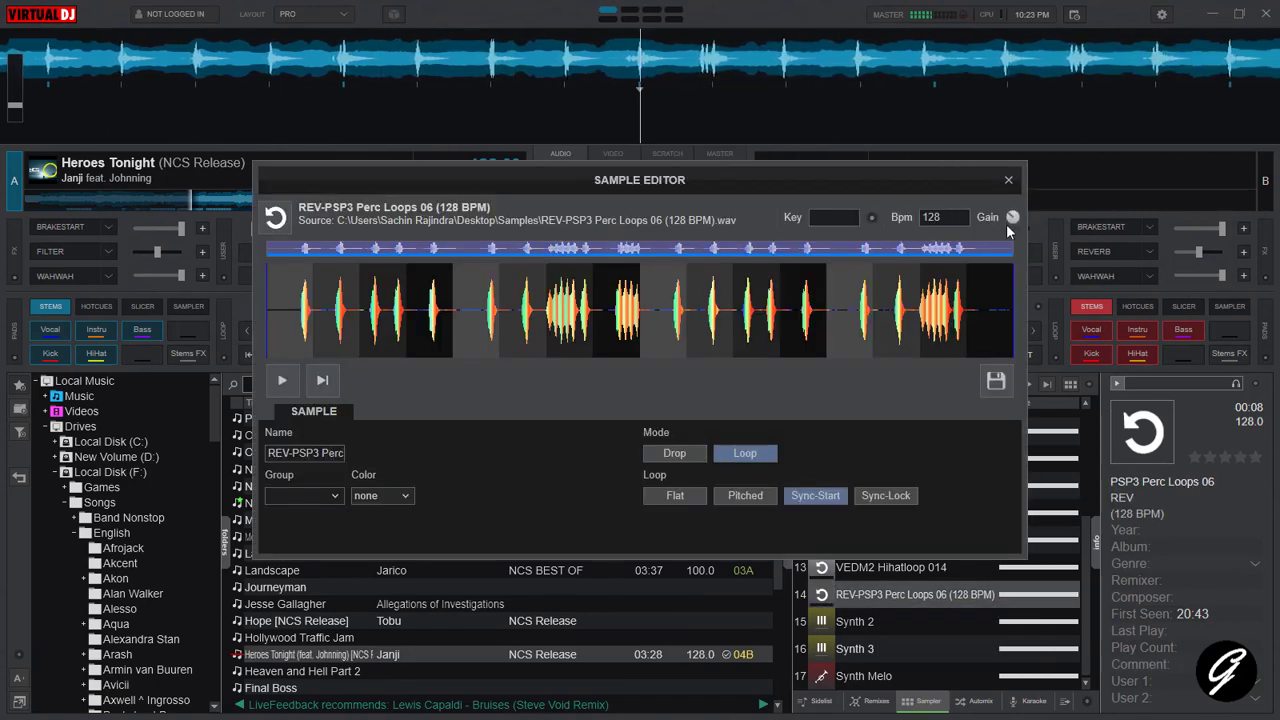
{"action": "left_click", "coordinate": [996, 381]}
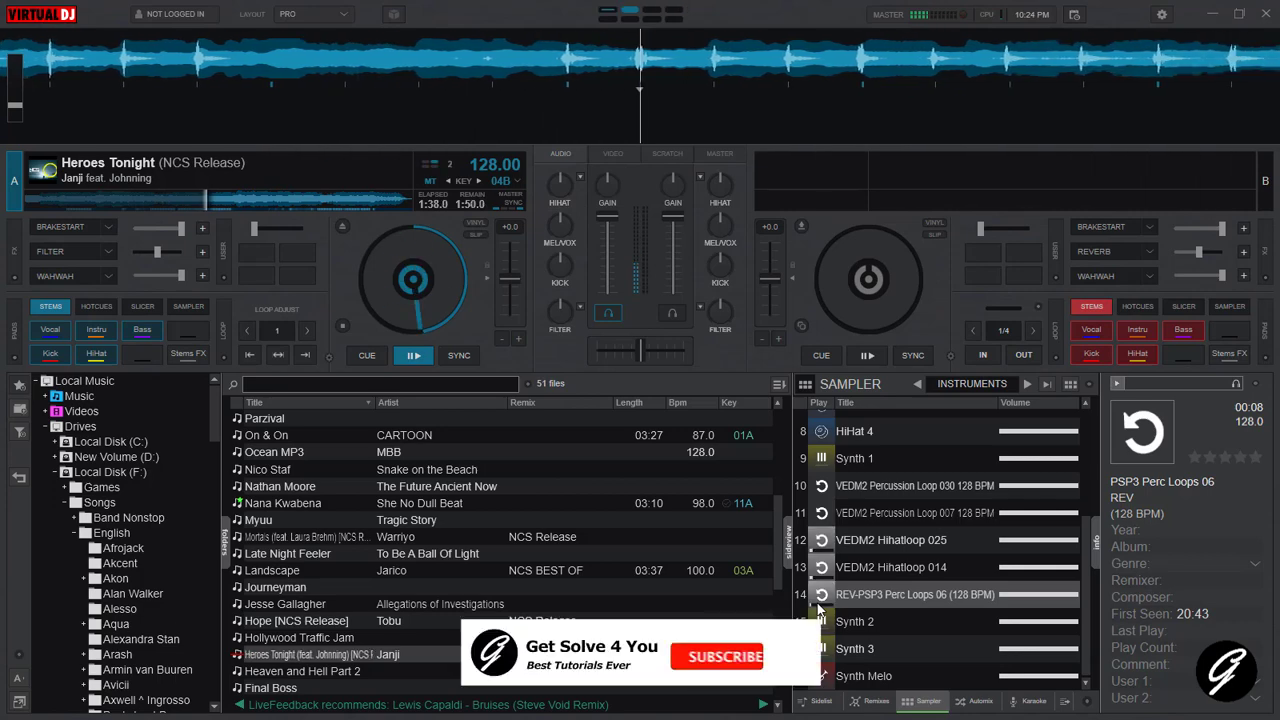
- Adjust the Gain of the slot 12 sample, VEDM2 Hihatloop 025, in the Sample Editor and save it
{"action": "right_click", "coordinate": [859, 543]}
{"action": "left_click", "coordinate": [900, 553]}
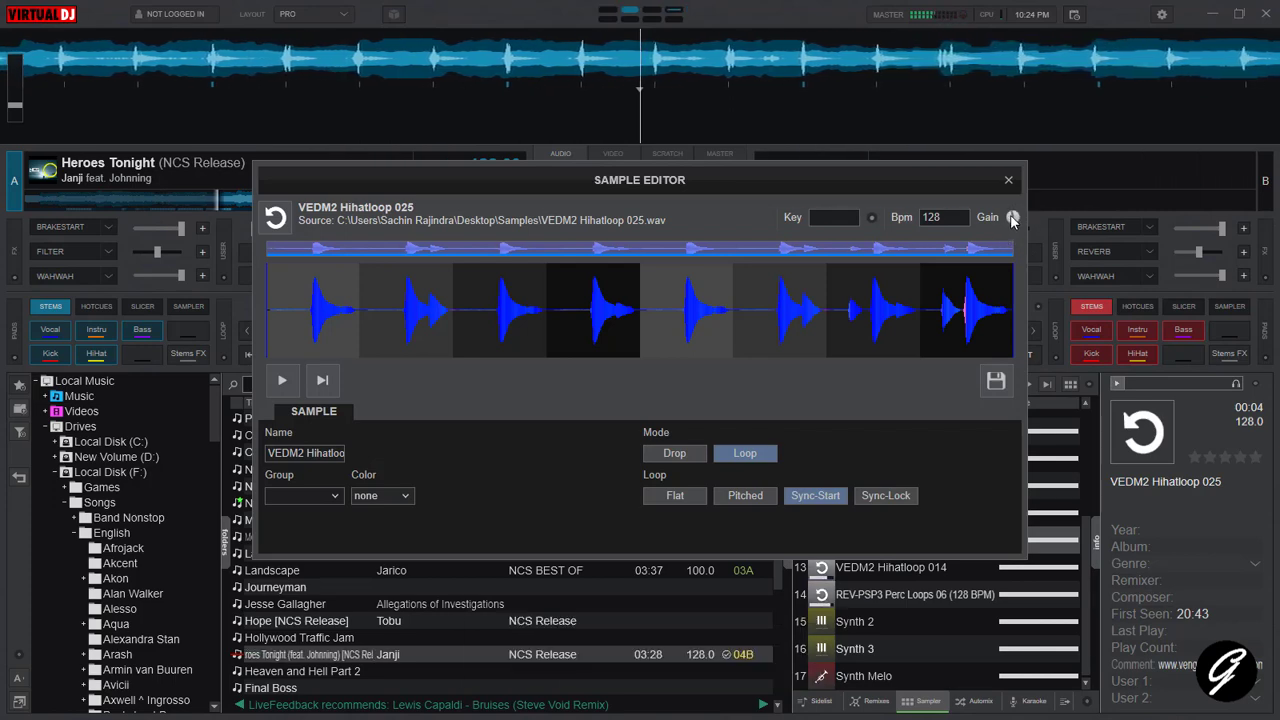
{"action": "left_click", "coordinate": [996, 388]}
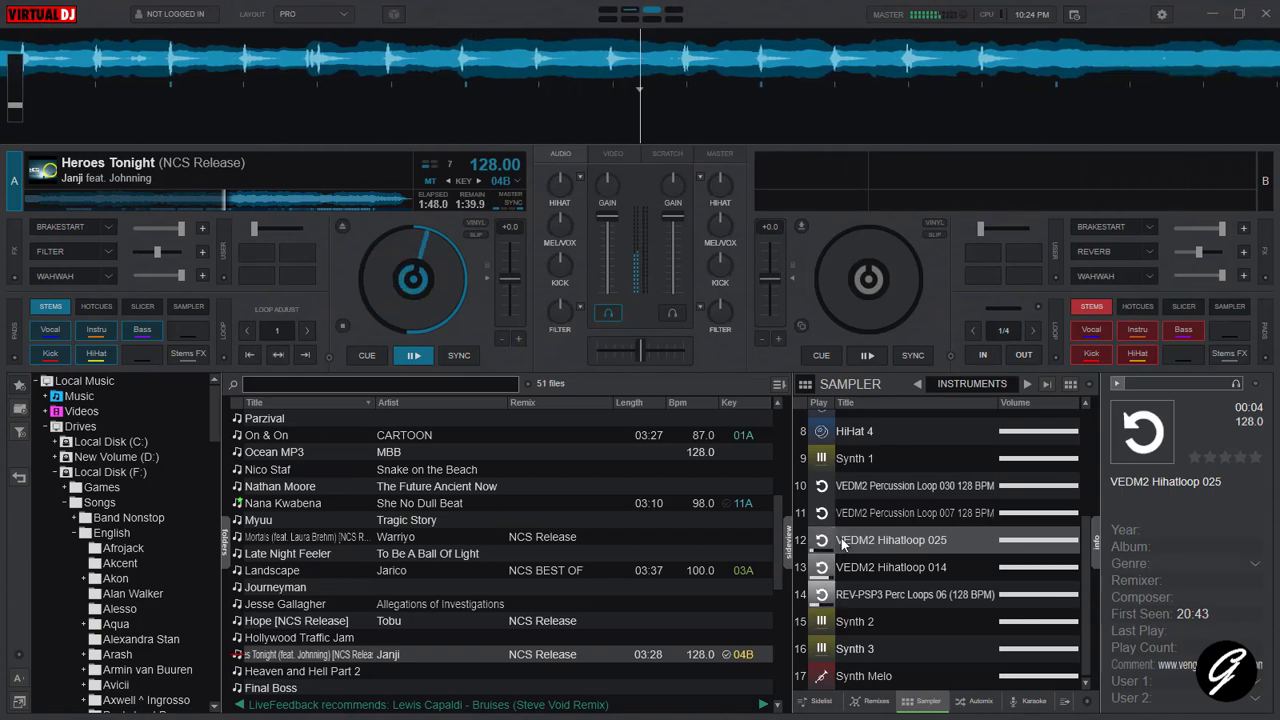